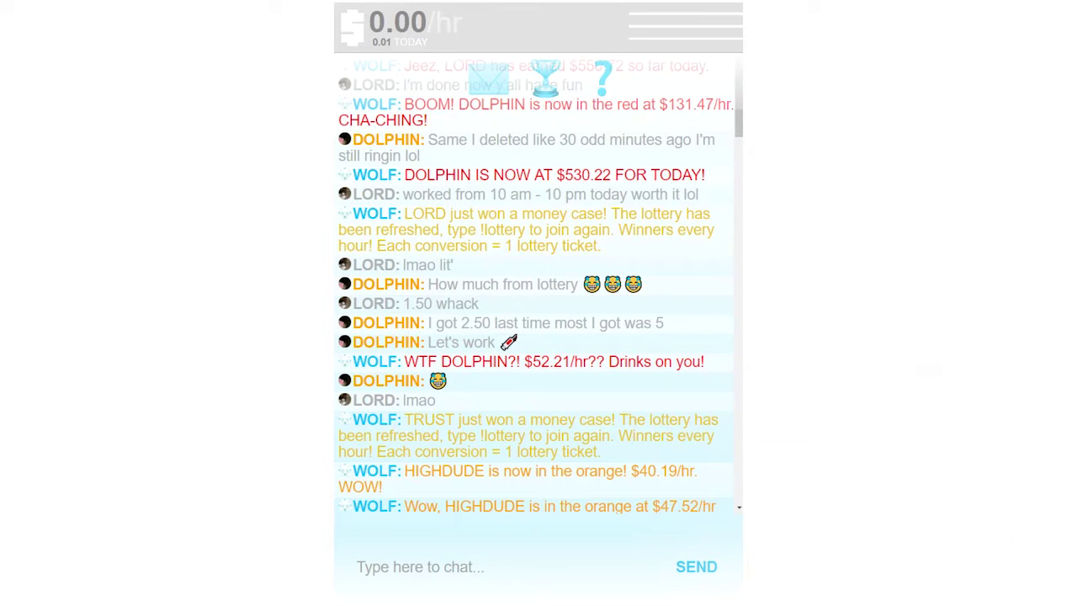
# - Start creating a new promo landing page
pyautogui.click(667, 27)
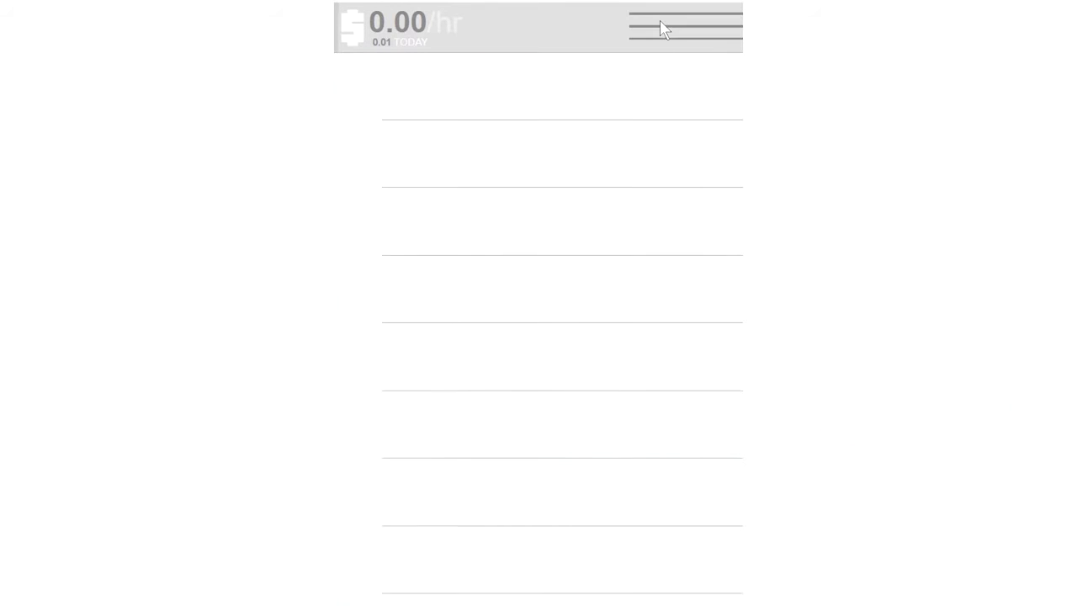
pyautogui.click(608, 153)
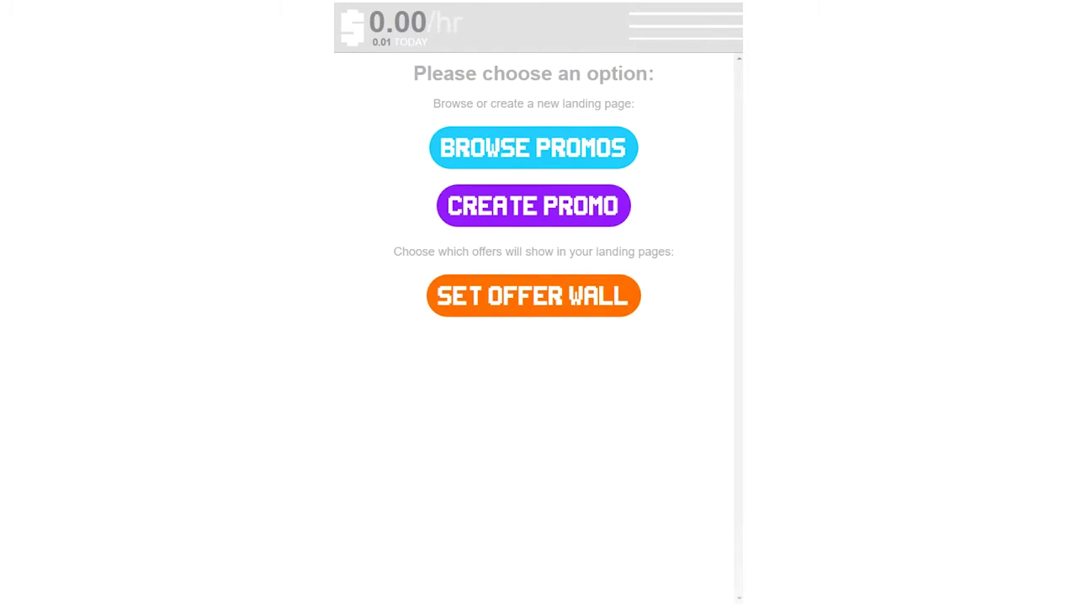
pyautogui.click(579, 212)
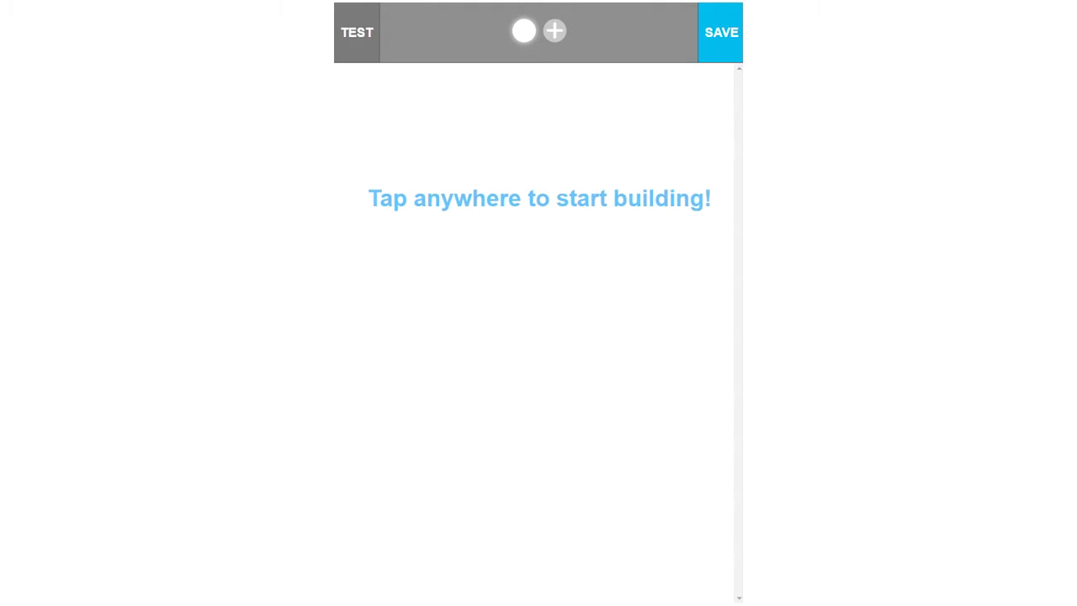
# - Add a Background item to the blank landing page
pyautogui.click(525, 160)
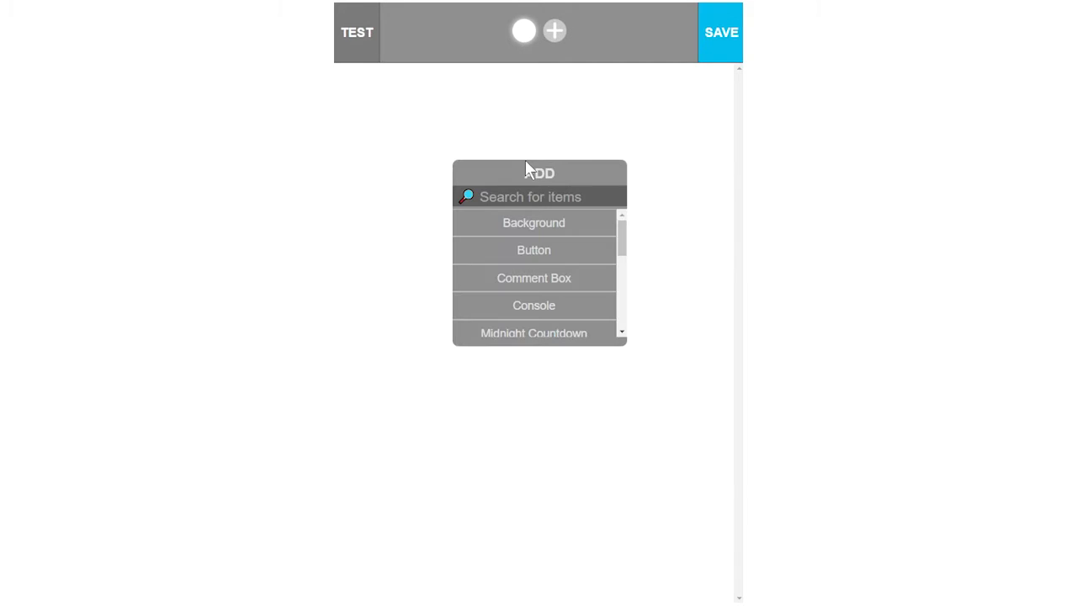
pyautogui.moveTo(623, 244); pyautogui.dragTo(619, 319)
pyautogui.moveTo(732, 438); pyautogui.dragTo(734, 263)
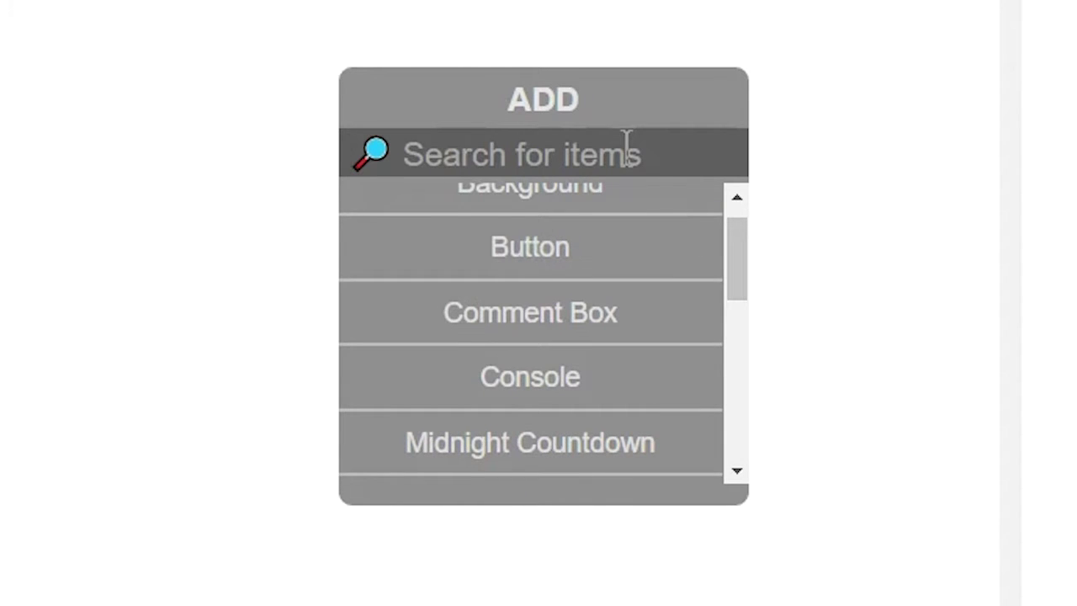
pyautogui.write('back')
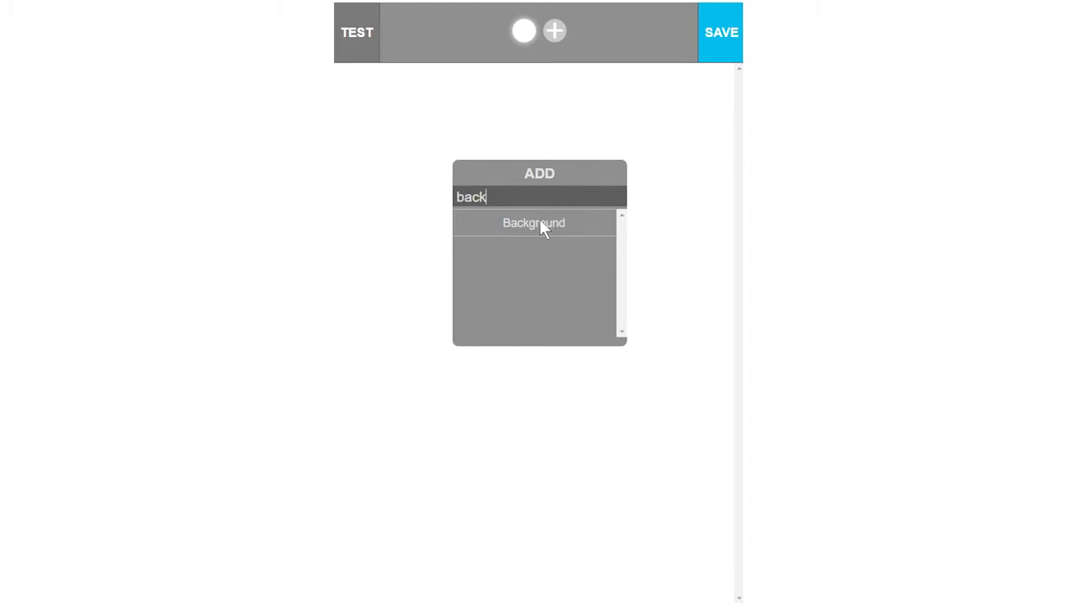
pyautogui.click(539, 222)
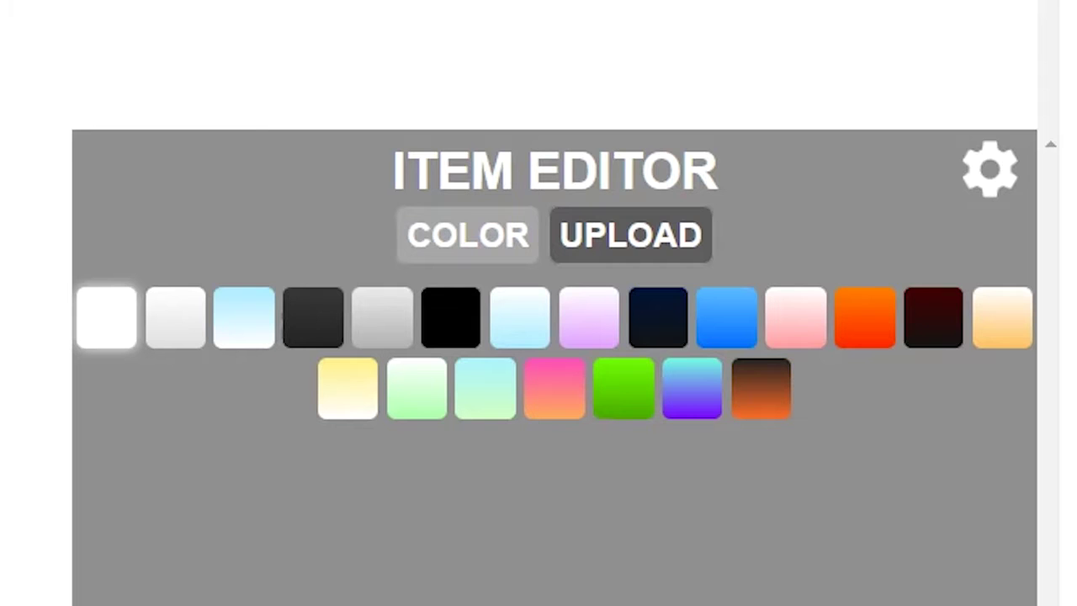
# - Upload Floating_on_Clouds_uhd.jpg as the page's background image
pyautogui.click(574, 234)
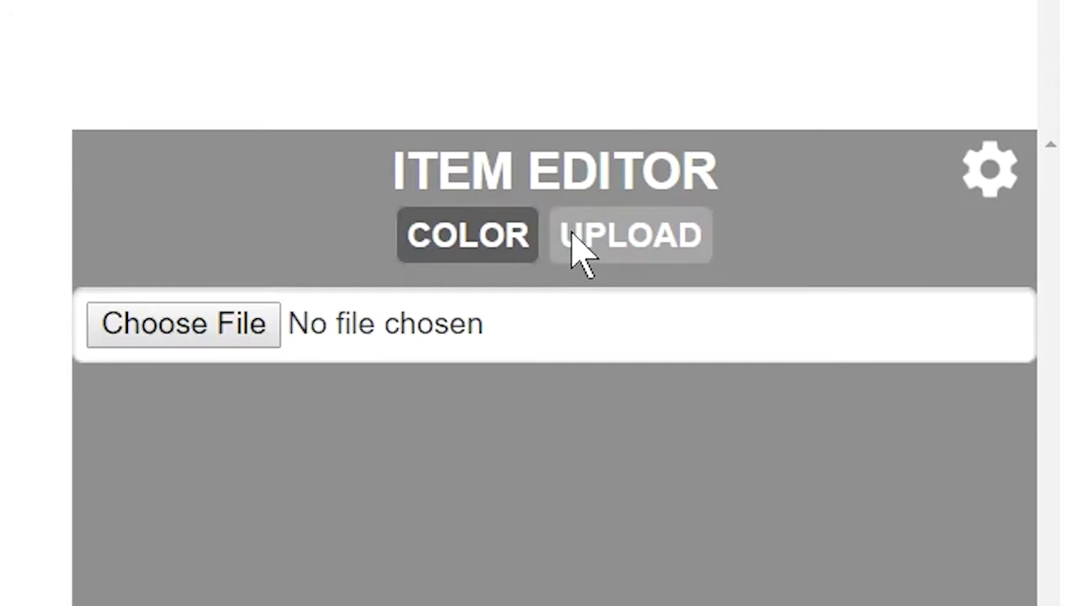
pyautogui.click(183, 324)
pyautogui.click(655, 189)
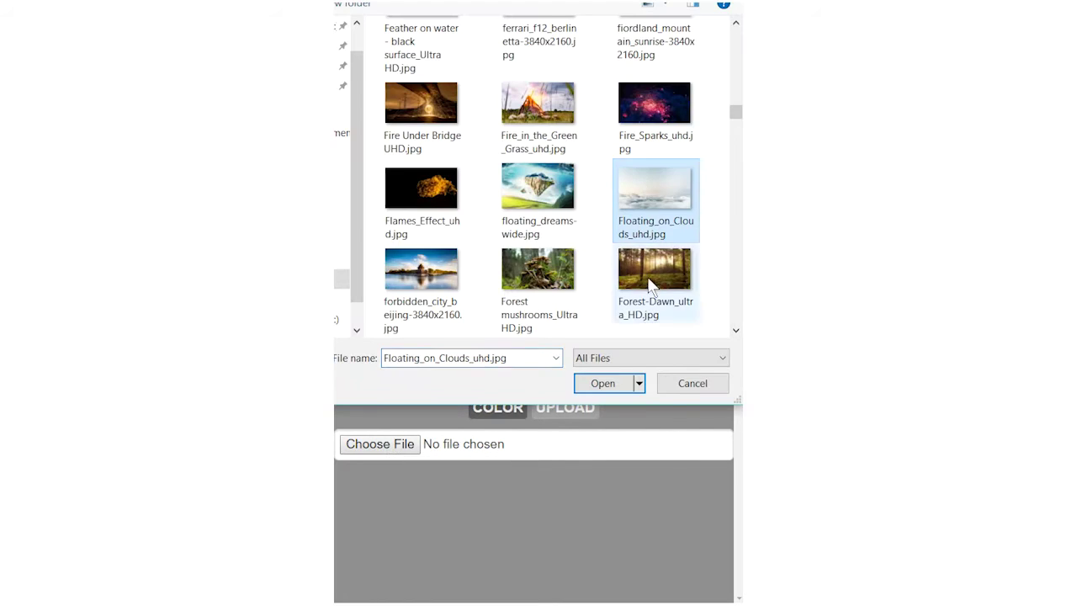
pyautogui.click(602, 383)
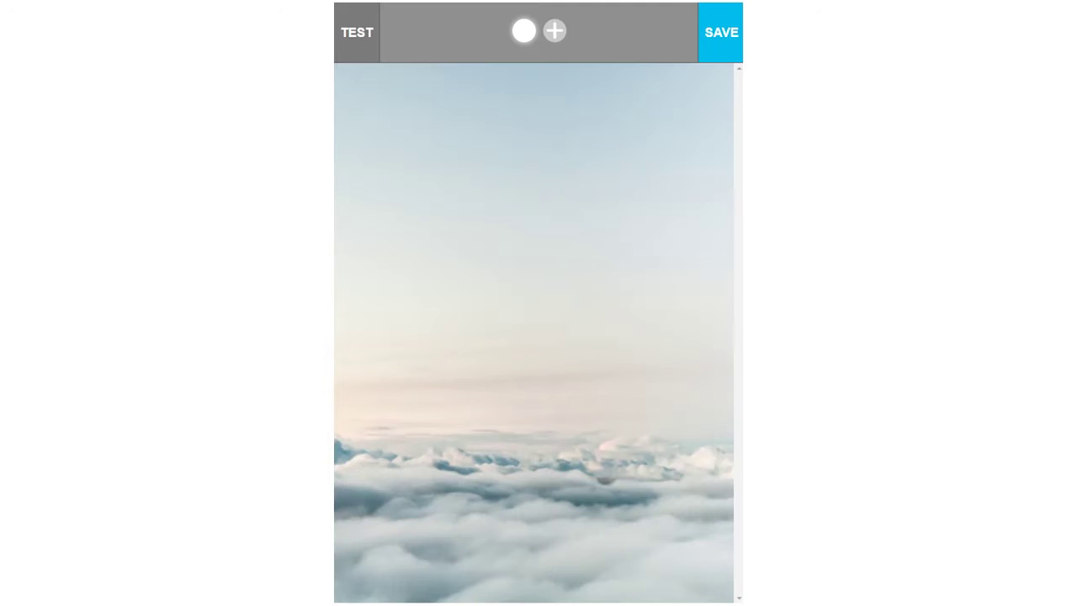
# - Add a Text item to the page and set its wording to "Emoji Heaven"
pyautogui.rightClick(467, 181)
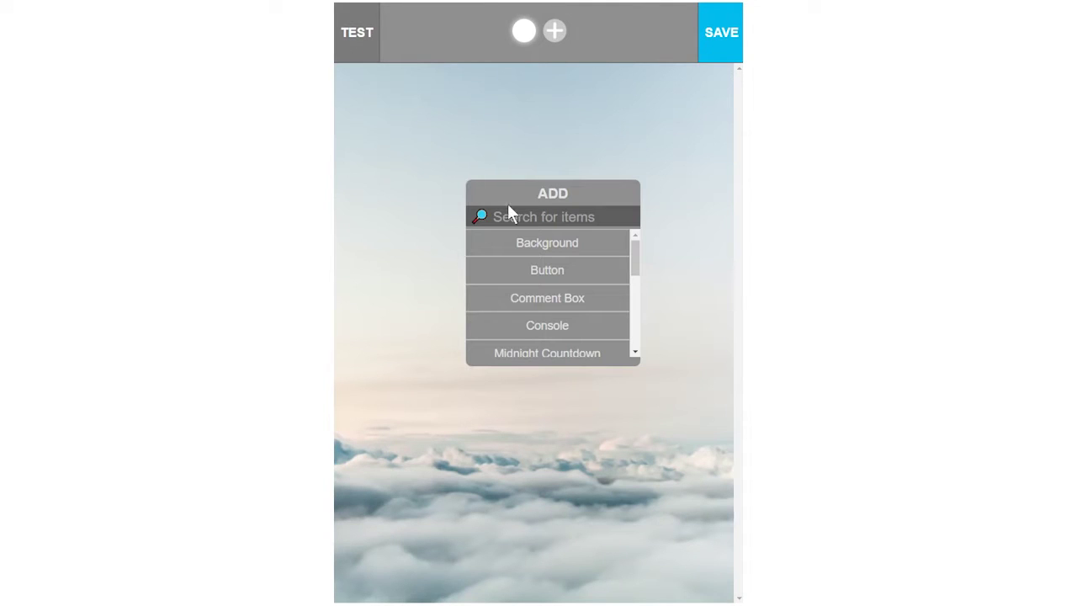
pyautogui.write('tex')
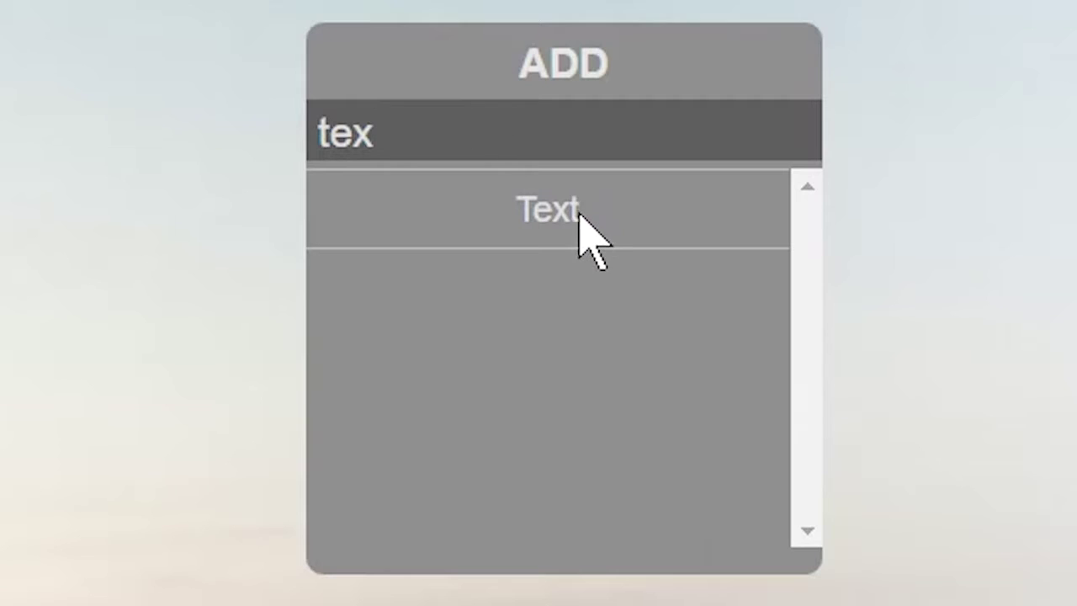
pyautogui.click(575, 210)
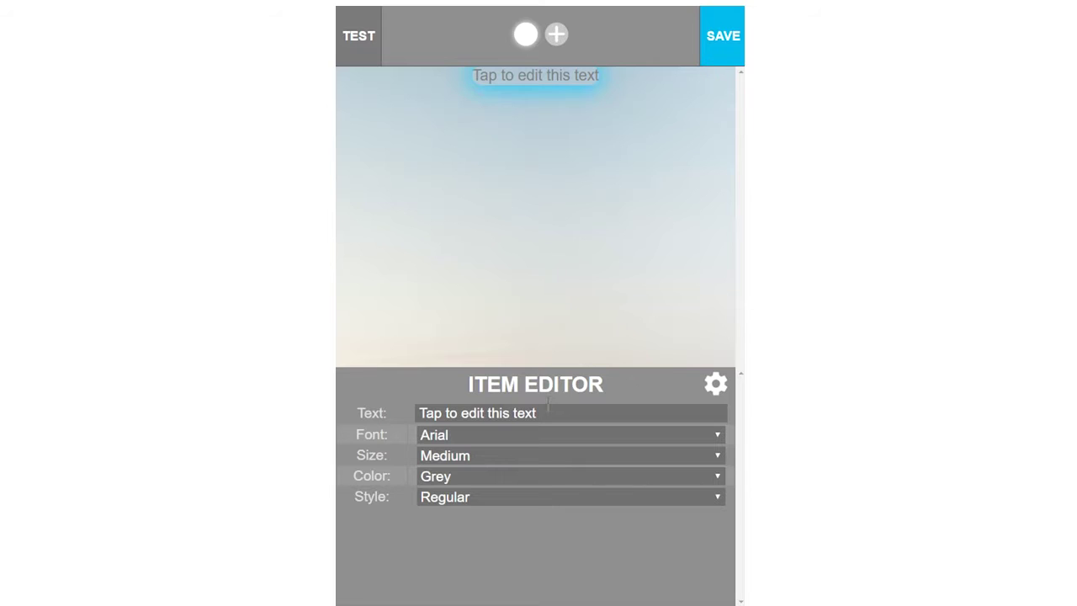
pyautogui.moveTo(548, 405); pyautogui.dragTo(387, 412)
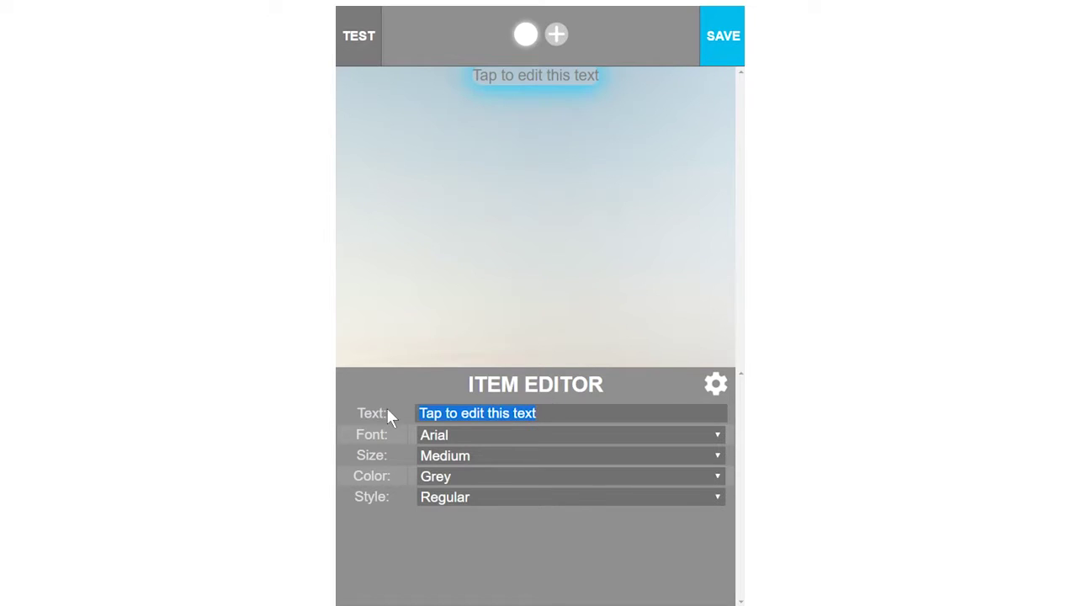
pyautogui.write('Emoji Heaven')
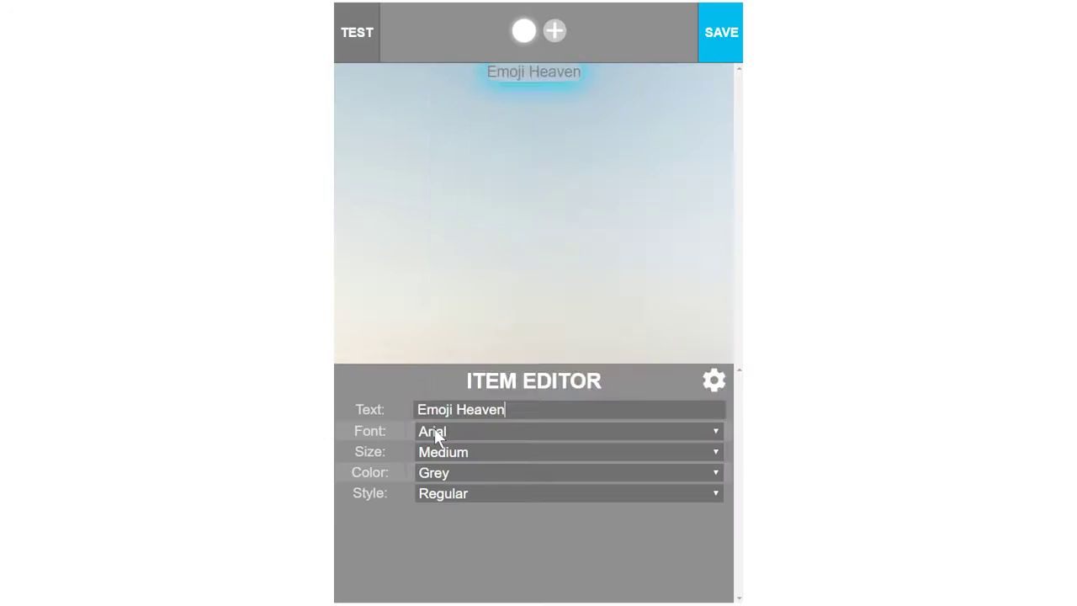
# - Format the "Emoji Heaven" title in Caviar Dreams, size Huge and color White
pyautogui.click(434, 429)
pyautogui.click(543, 130)
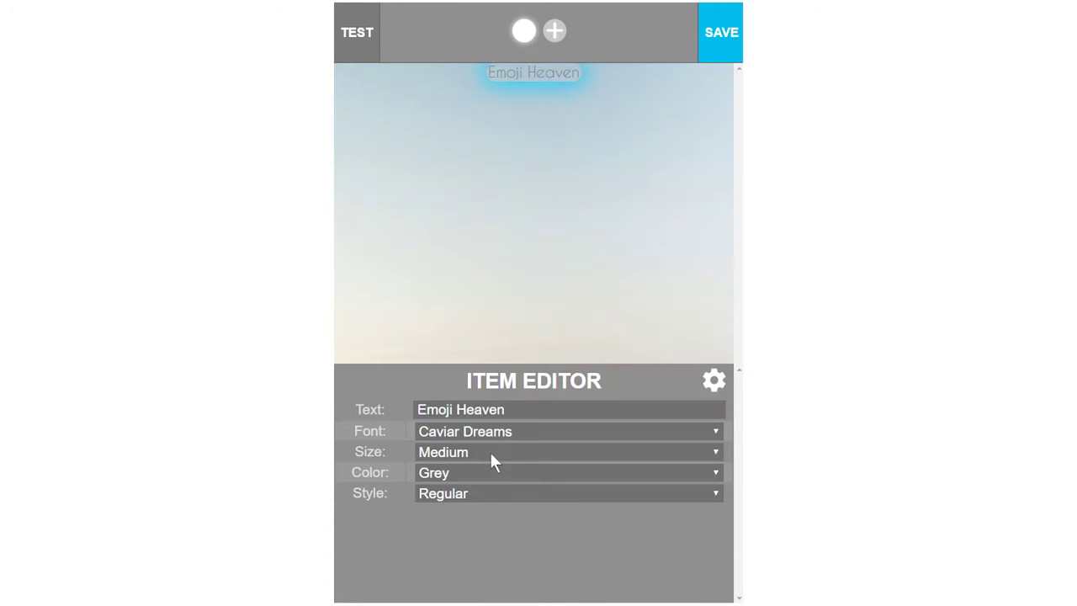
pyautogui.click(490, 449)
pyautogui.click(474, 505)
pyautogui.click(473, 472)
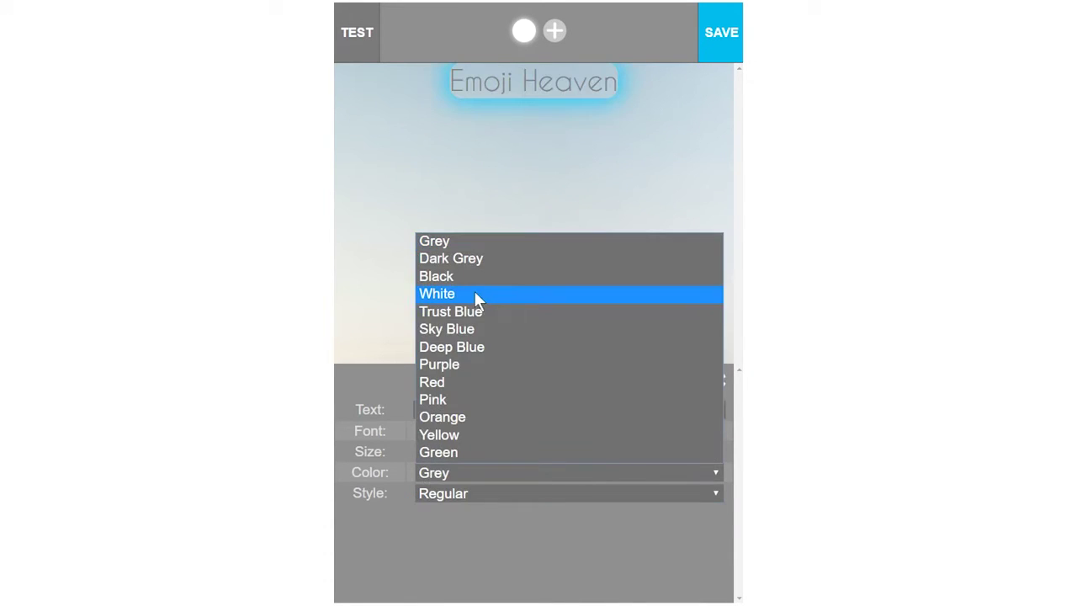
pyautogui.click(474, 292)
pyautogui.click(510, 170)
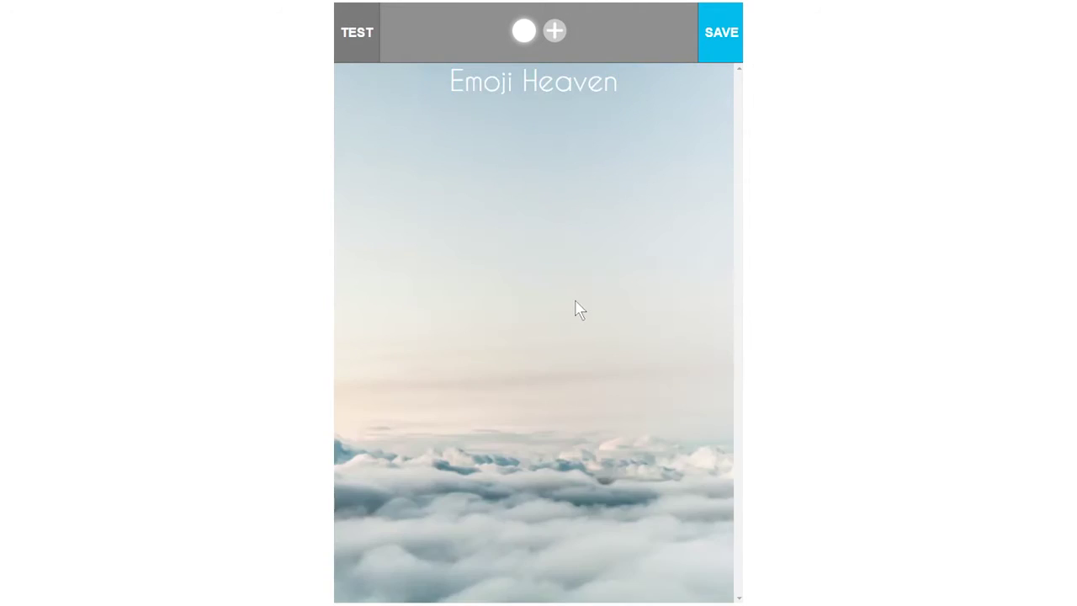
# - Add a second Text item reading "Free emojis"
pyautogui.doubleClick(610, 266)
pyautogui.write('tex')
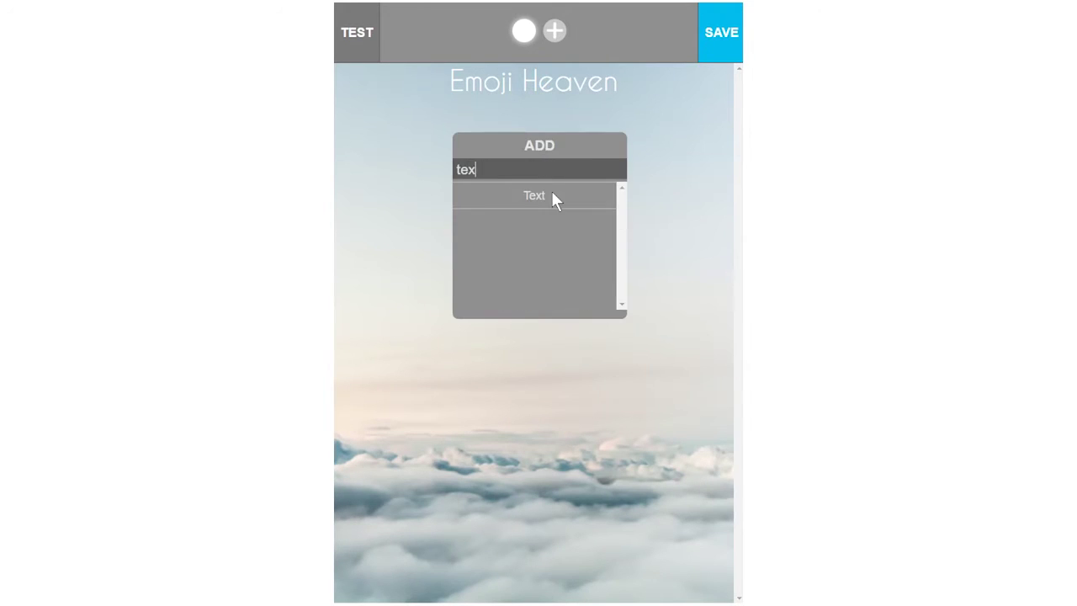
pyautogui.click(551, 193)
pyautogui.write('Free emojis')
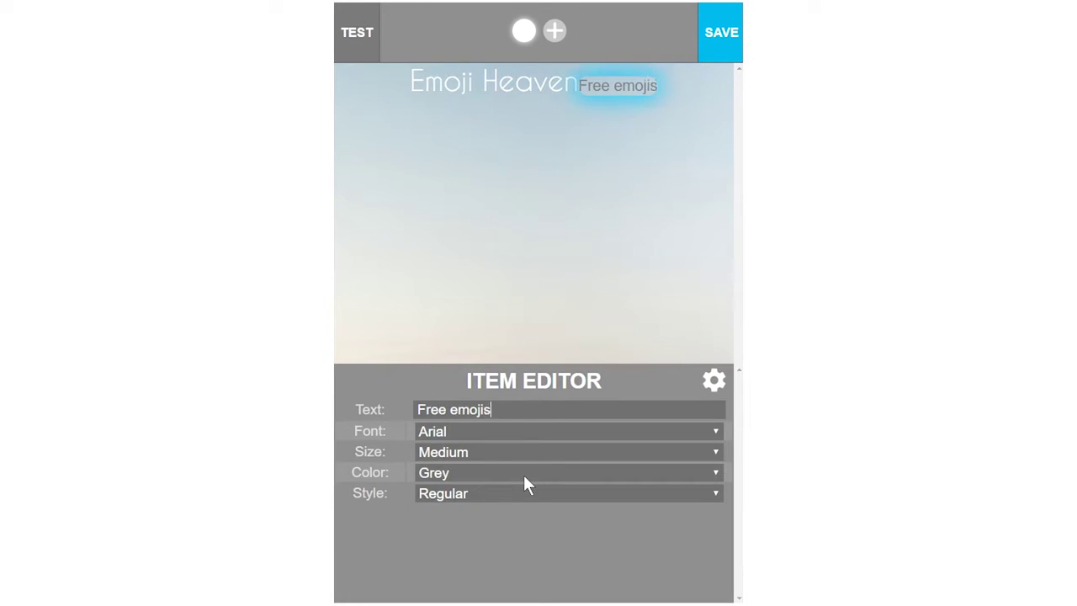
# - Format the "Free emojis" text in Caviar Dreams with the color White
pyautogui.click(474, 432)
pyautogui.click(491, 131)
pyautogui.click(477, 472)
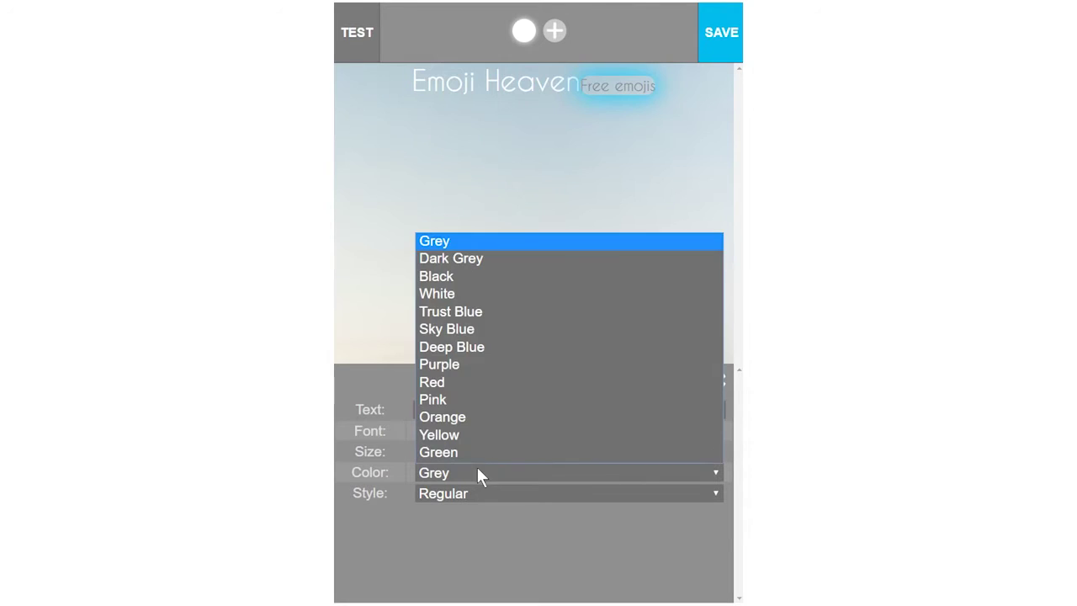
pyautogui.click(538, 295)
pyautogui.click(599, 228)
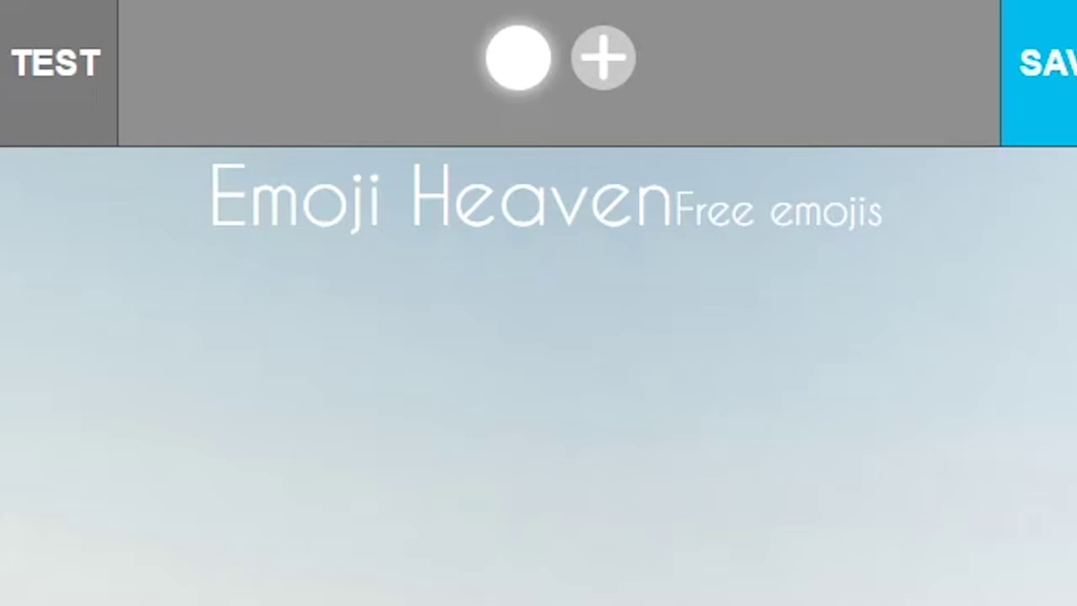
# - Add an Empty Space item and move it up between "Emoji Heaven" and "Free emojis"
pyautogui.click(401, 394)
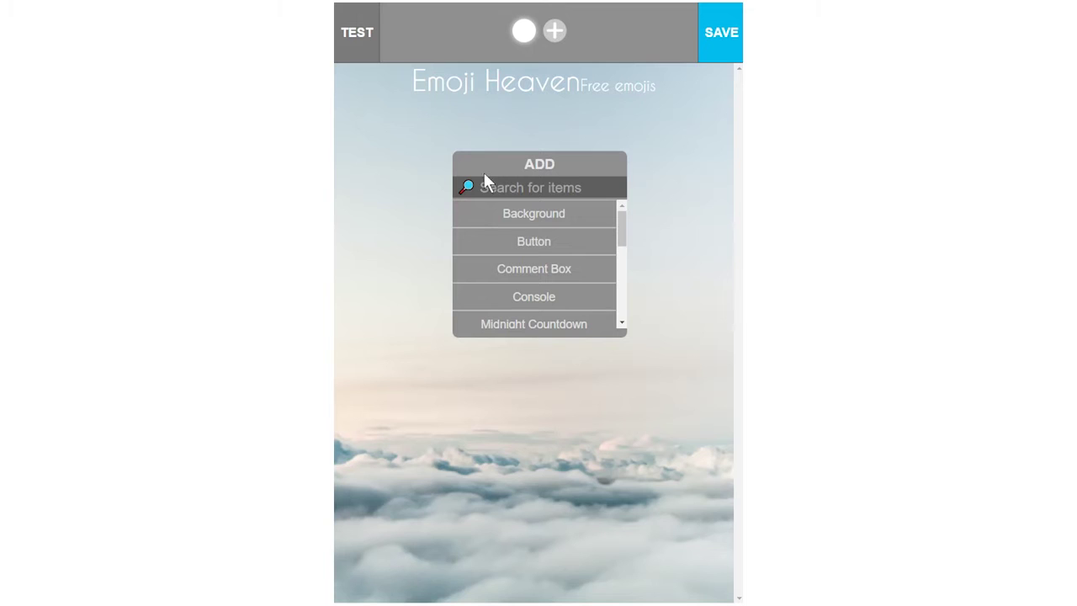
pyautogui.write('em')
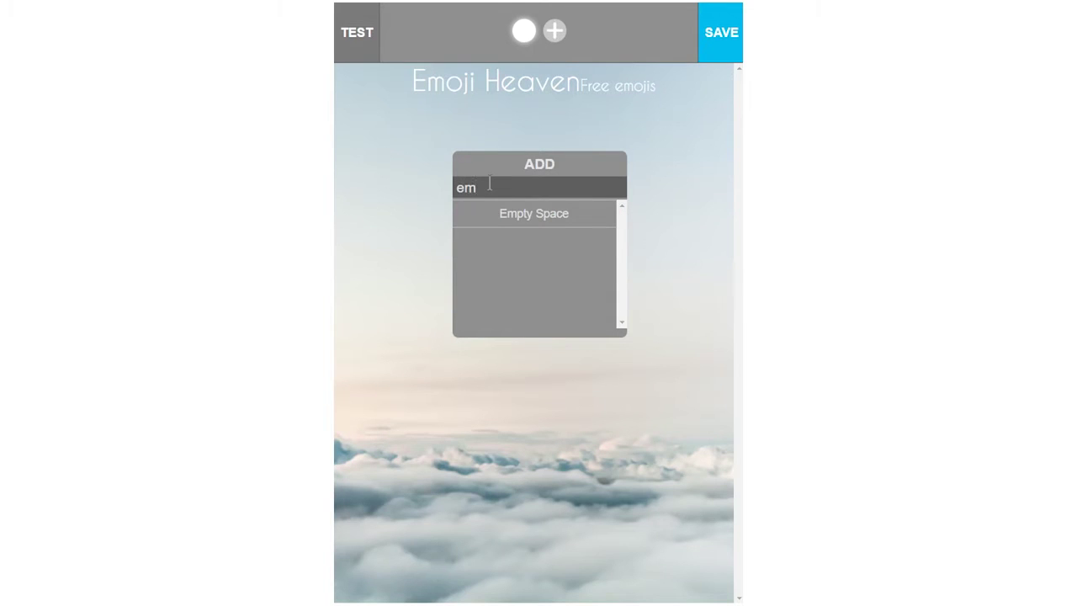
pyautogui.click(536, 213)
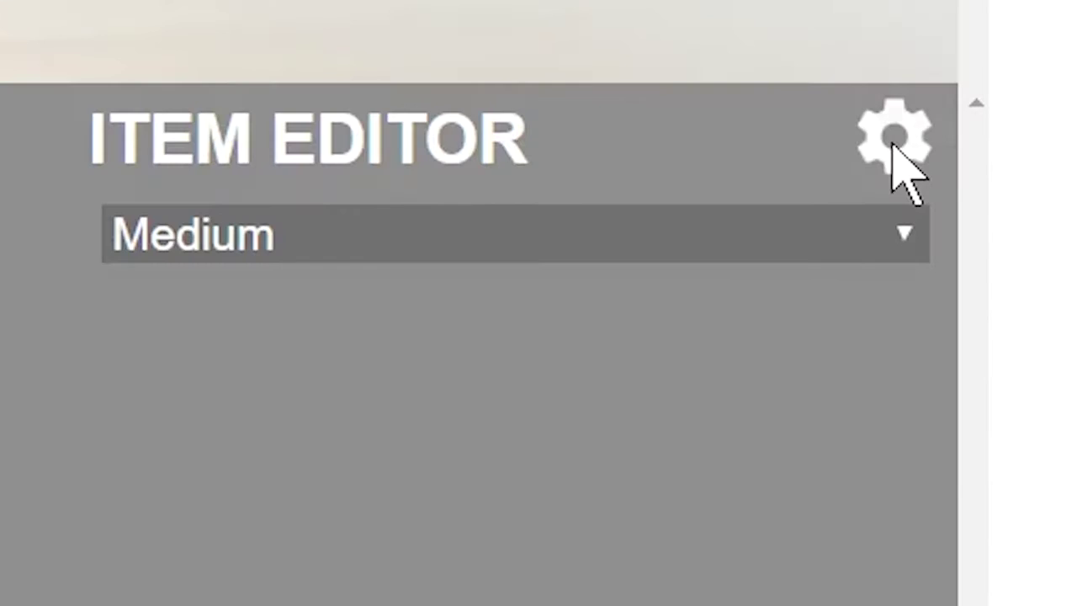
pyautogui.click(714, 380)
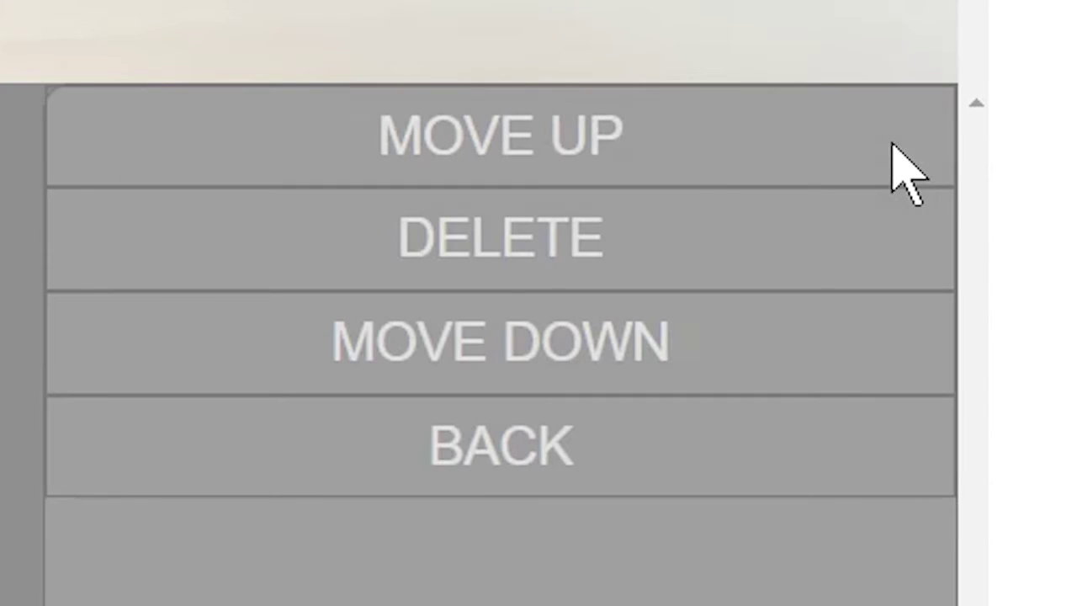
pyautogui.click(658, 115)
pyautogui.click(532, 82)
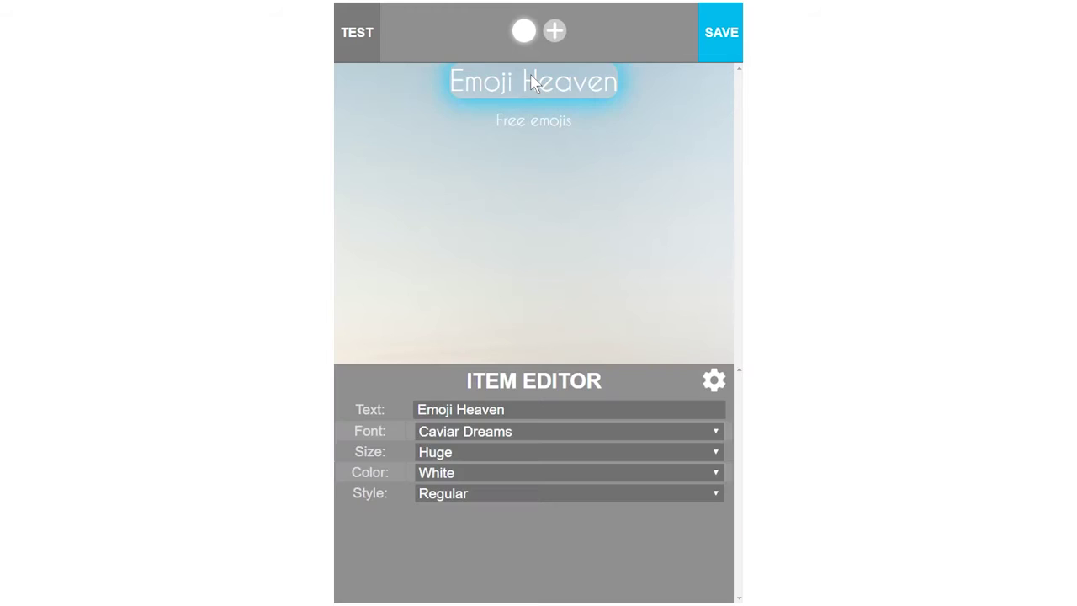
pyautogui.click(580, 130)
# - Add another Empty Space item and move it up above the "Free emojis" text
pyautogui.click(541, 180)
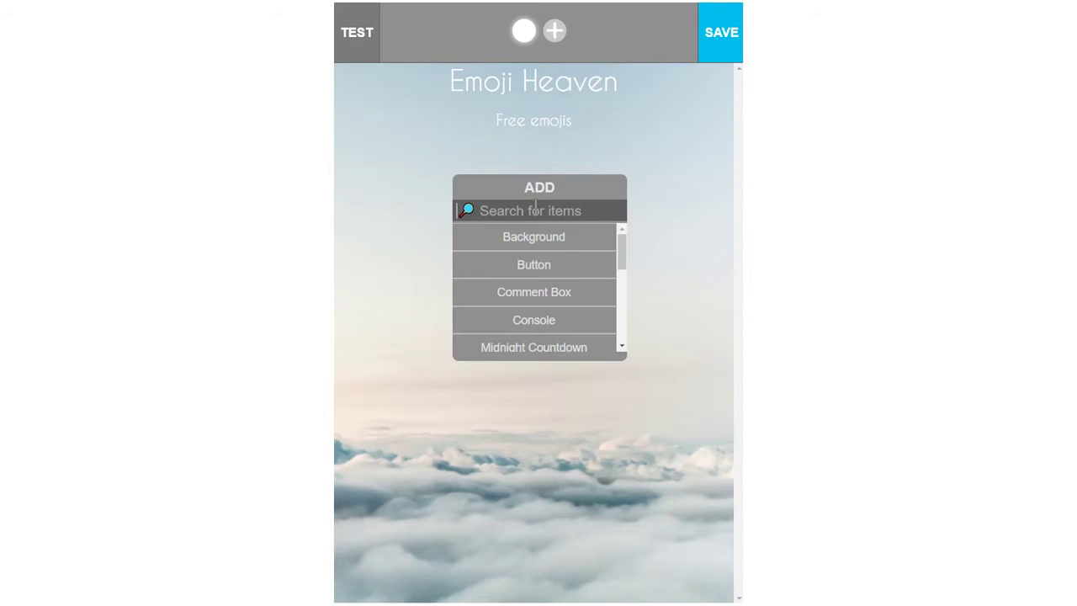
pyautogui.write('em')
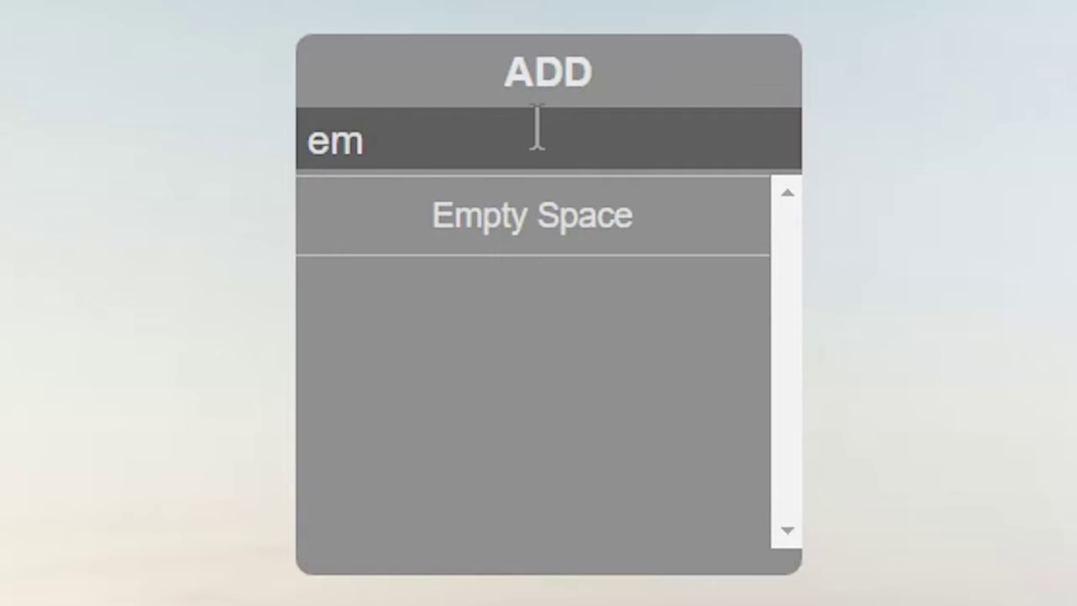
pyautogui.click(507, 236)
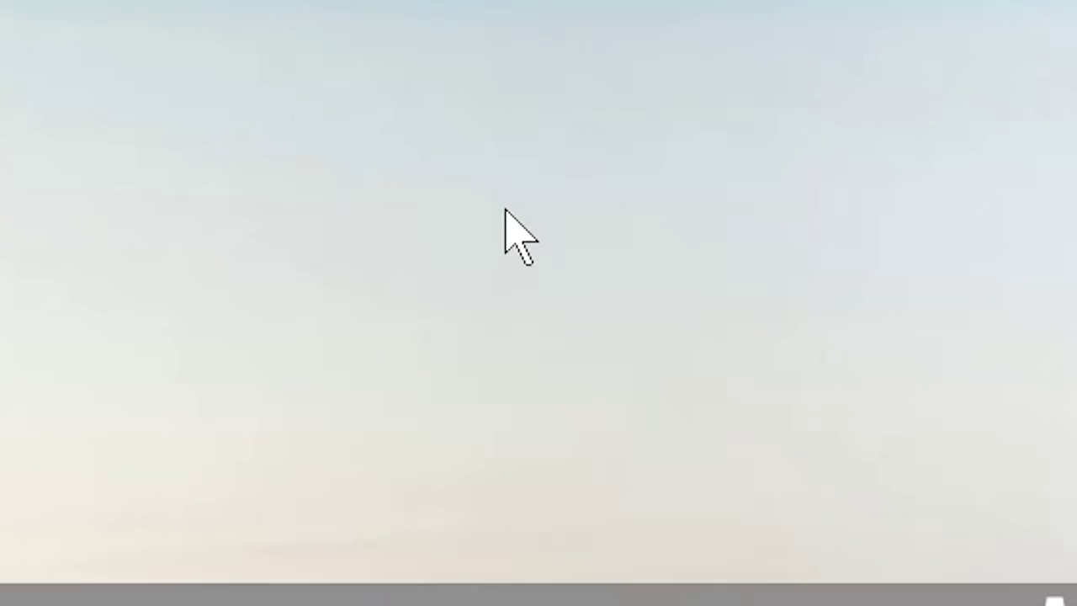
pyautogui.click(713, 383)
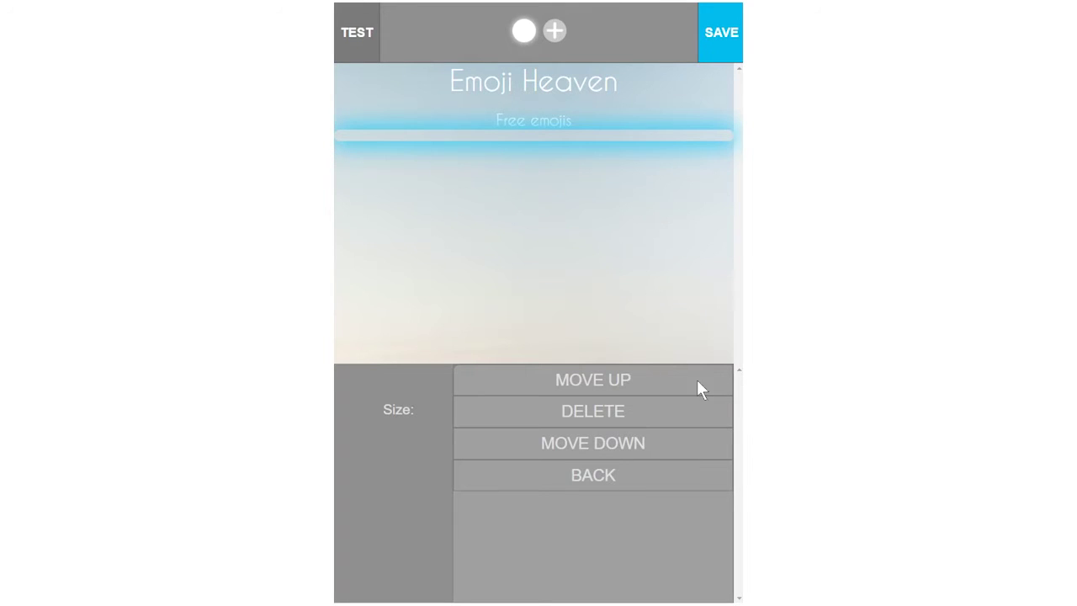
pyautogui.click(657, 383)
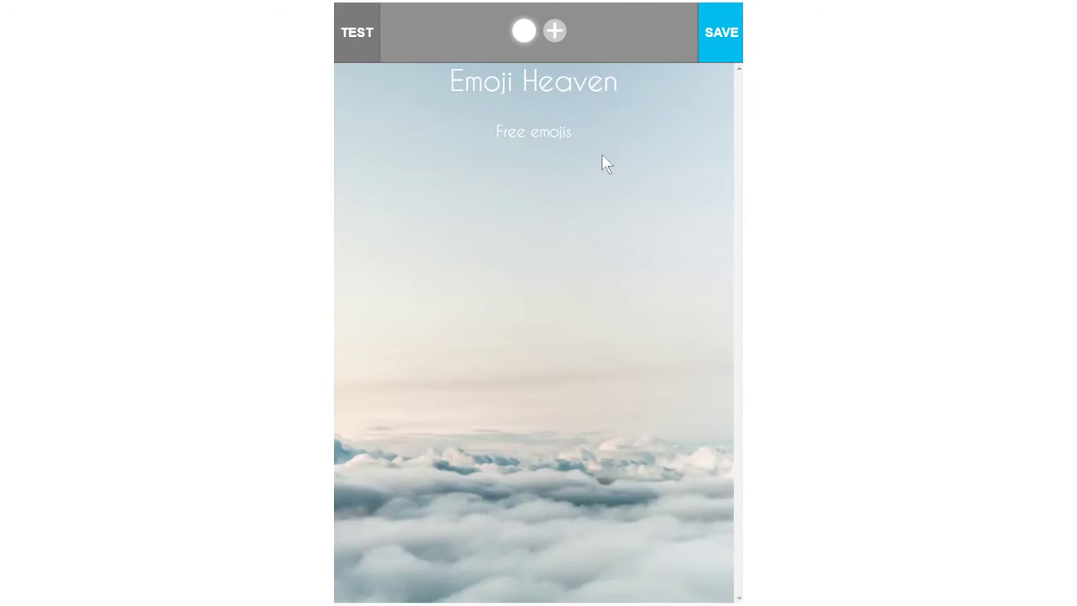
# - Move the empty space directly below the "Emoji Heaven" title up above the title
pyautogui.click(542, 109)
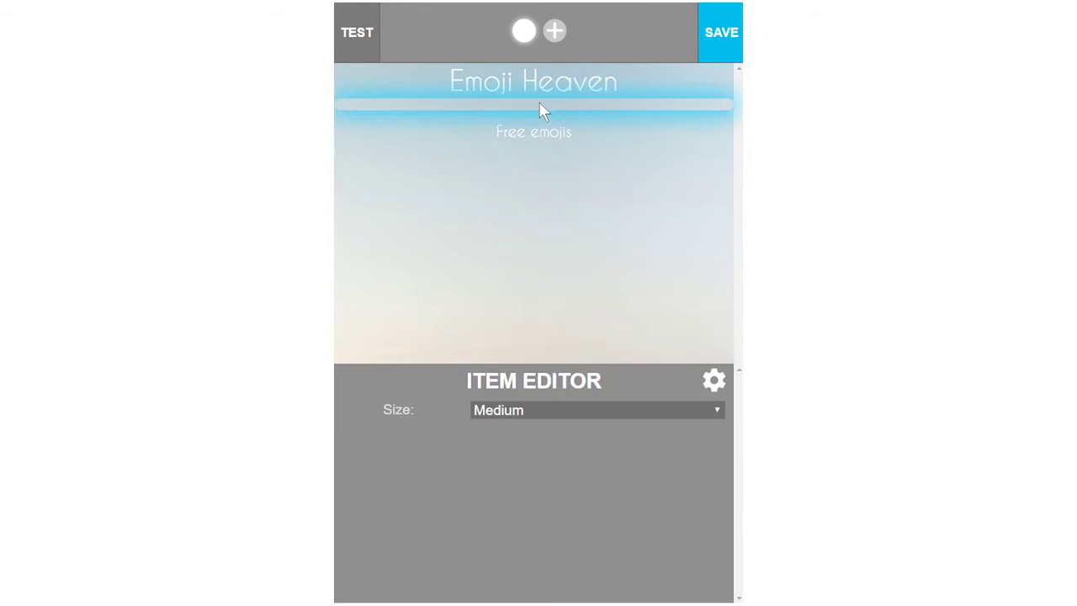
pyautogui.click(715, 386)
pyautogui.click(654, 380)
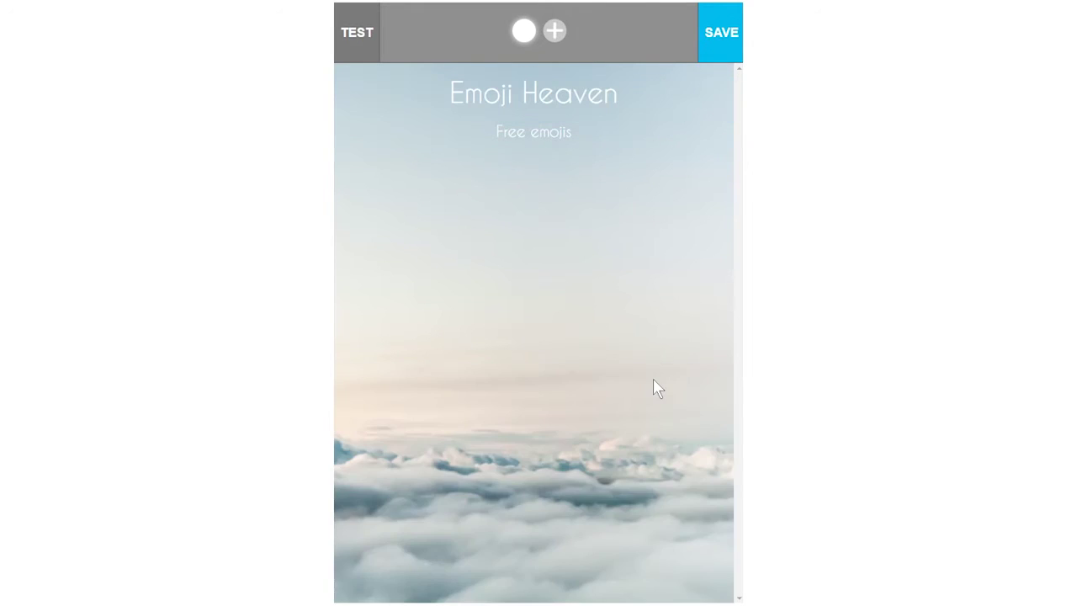
# - Set the empty space above the "Emoji Heaven" title to Thick and the one between the title and "Free emojis" to Thin
pyautogui.click(552, 74)
pyautogui.click(563, 410)
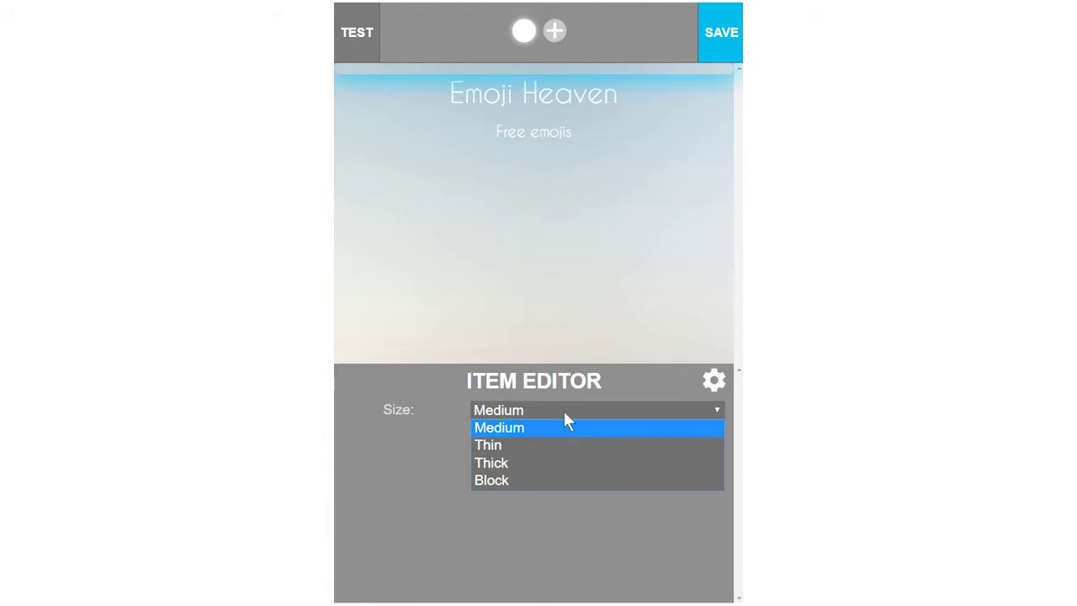
pyautogui.click(527, 463)
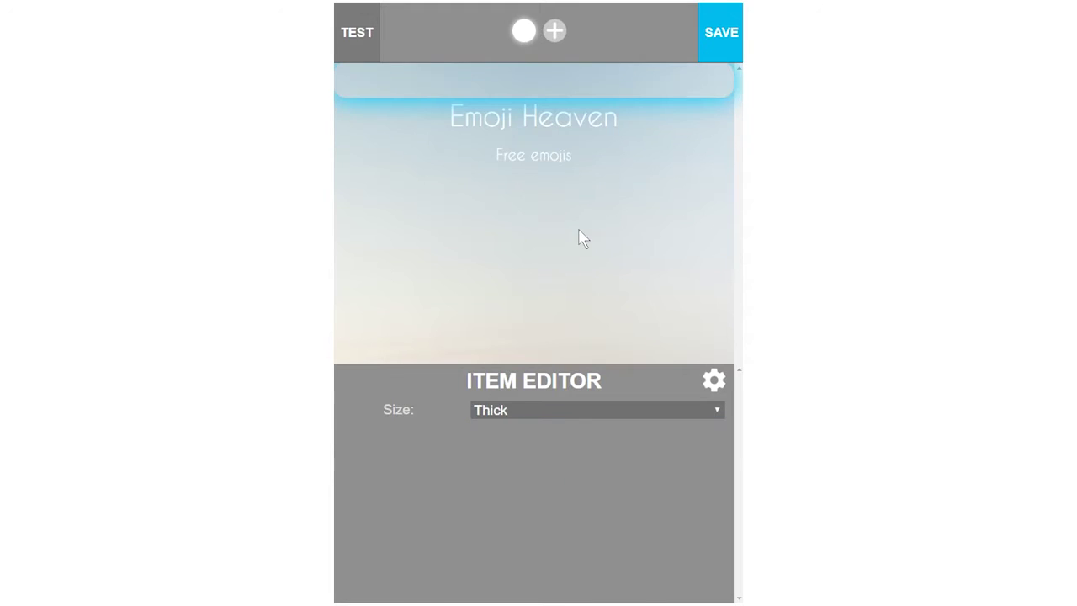
pyautogui.click(539, 145)
pyautogui.click(557, 410)
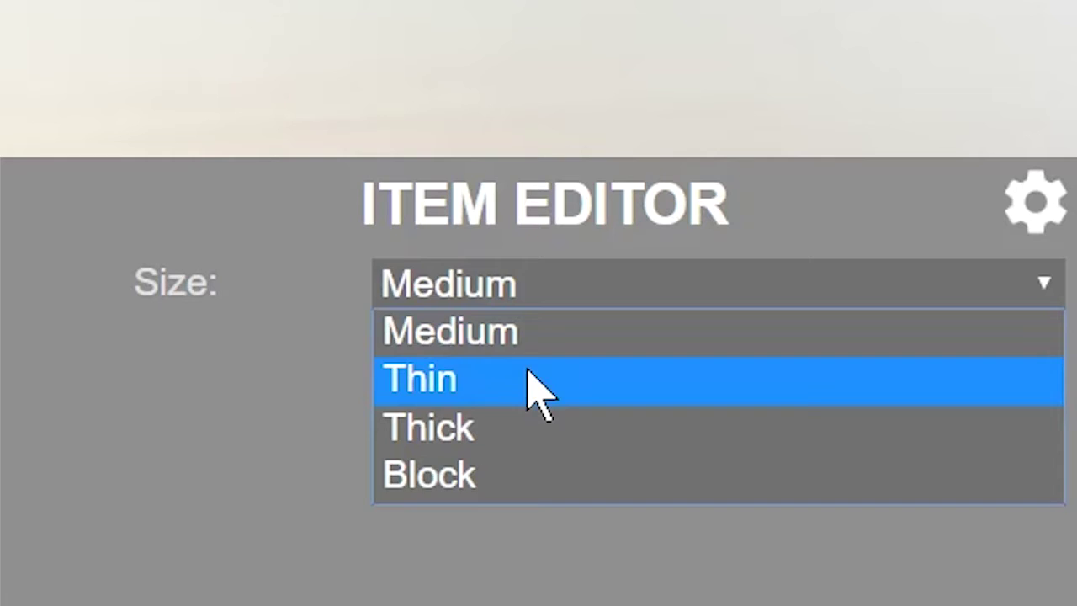
pyautogui.click(528, 371)
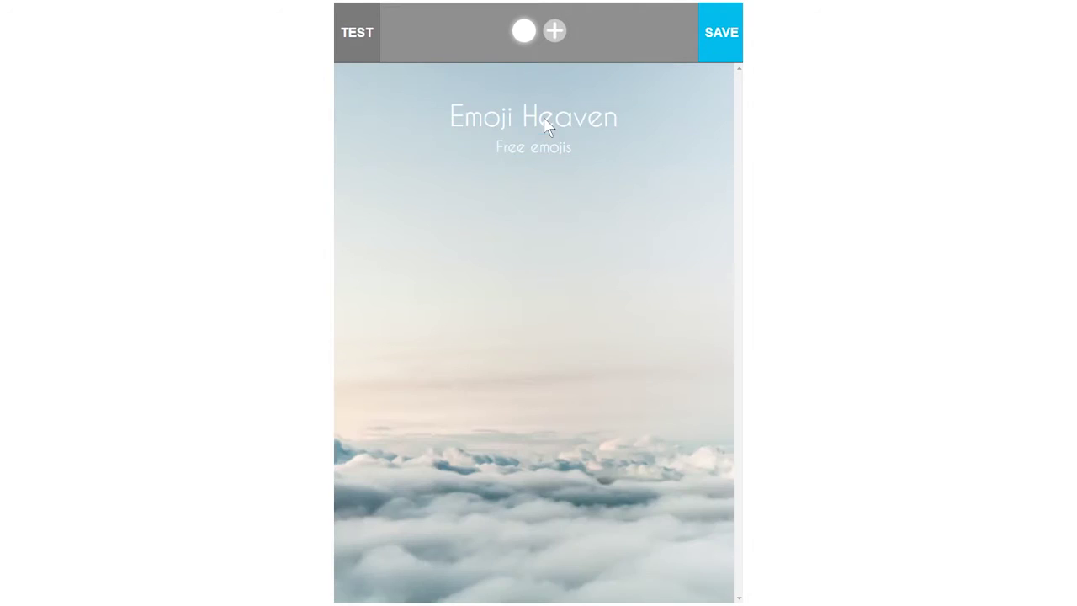
# - Set the size of the "Emoji Heaven" title to MASSIVE
pyautogui.click(543, 117)
pyautogui.click(472, 448)
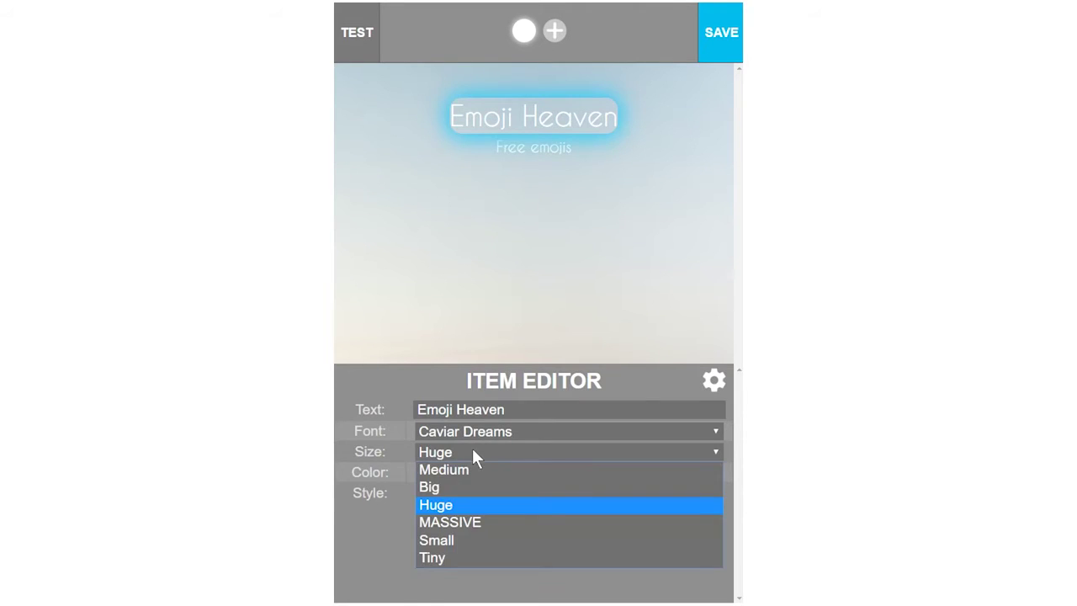
pyautogui.click(472, 521)
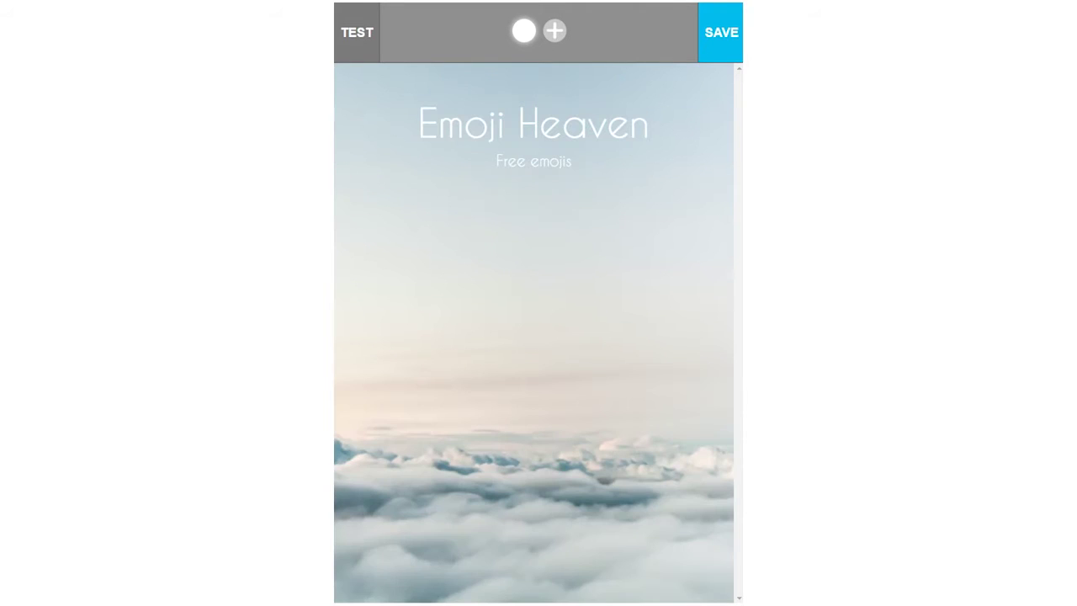
# - Add an Empty Space item below the "Free emojis" text
pyautogui.click(586, 205)
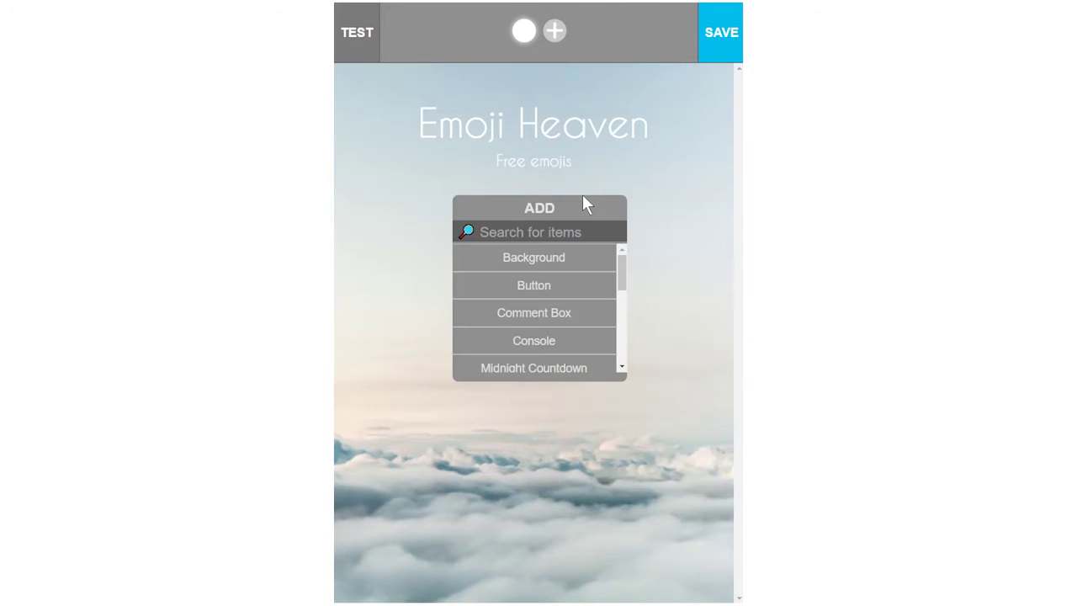
pyautogui.write('em')
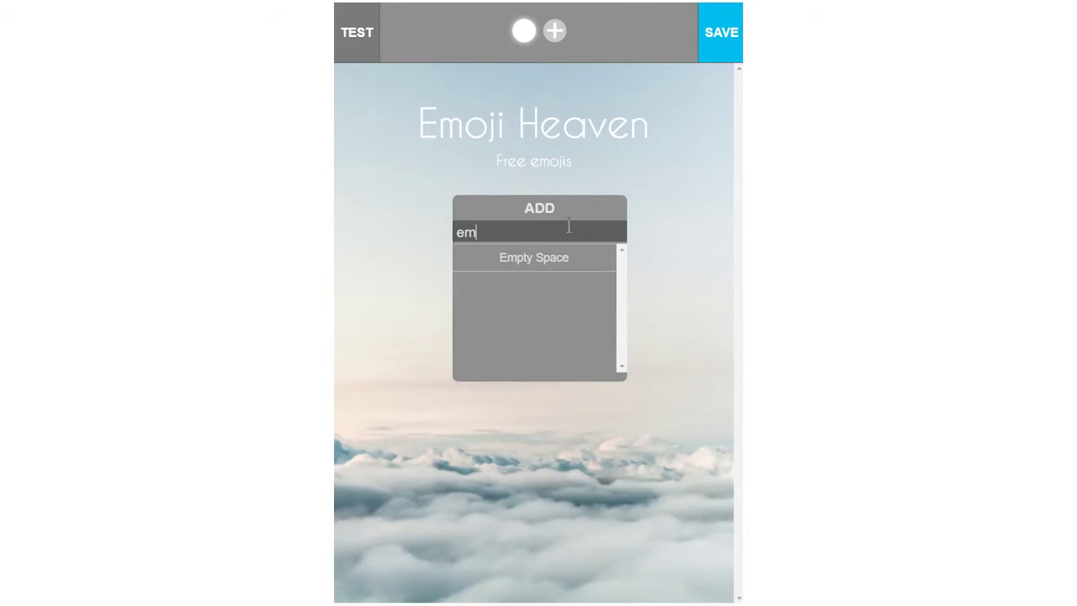
pyautogui.click(570, 262)
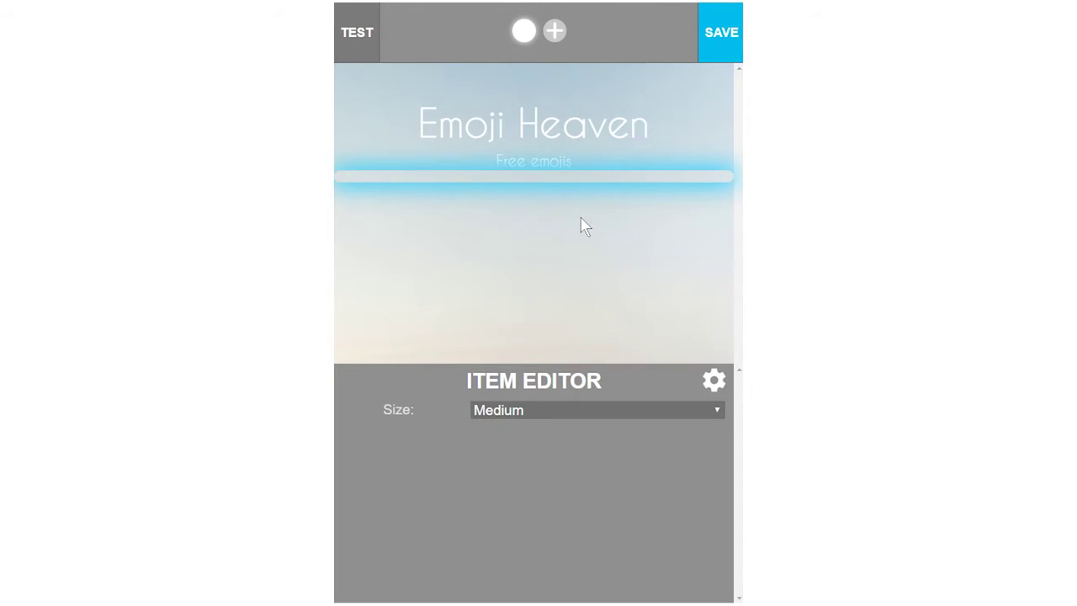
pyautogui.click(562, 229)
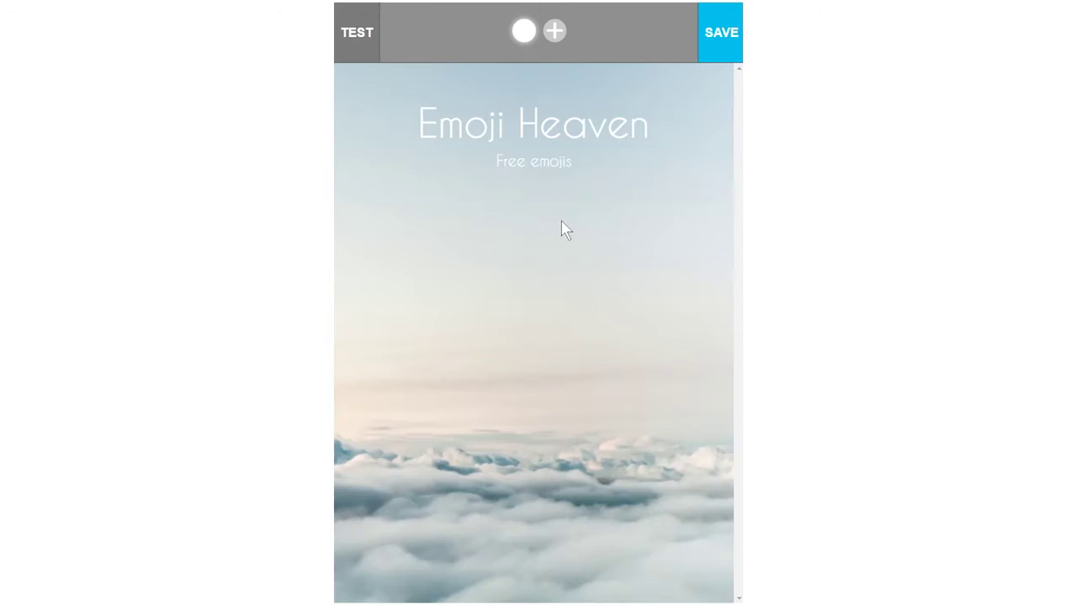
# - Add an Image item below the subtitle and load dabemoji.png into it
pyautogui.click(538, 227)
pyautogui.write('ima')
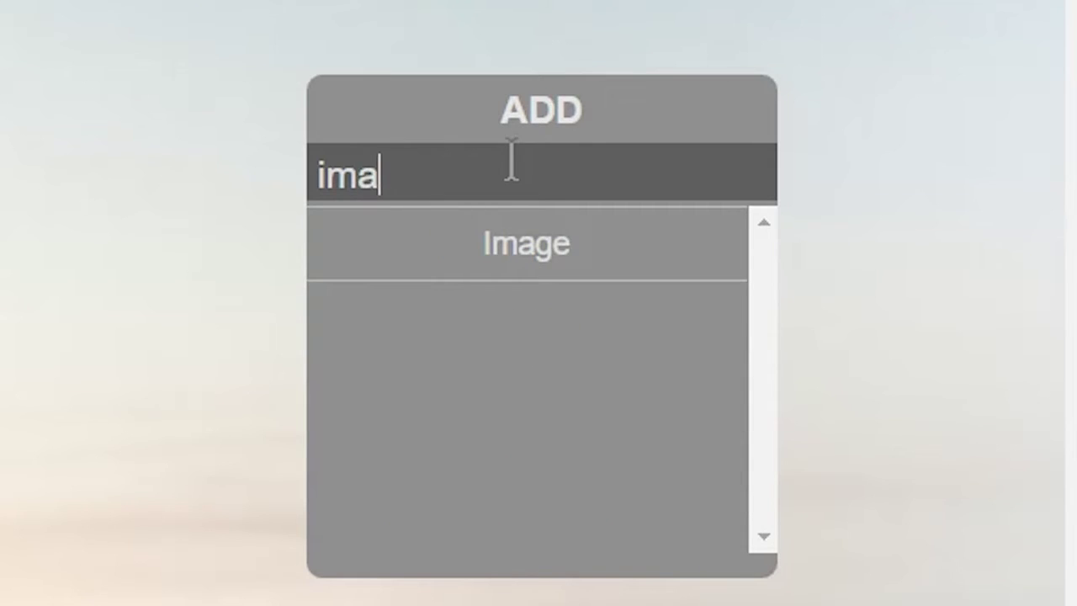
pyautogui.click(522, 221)
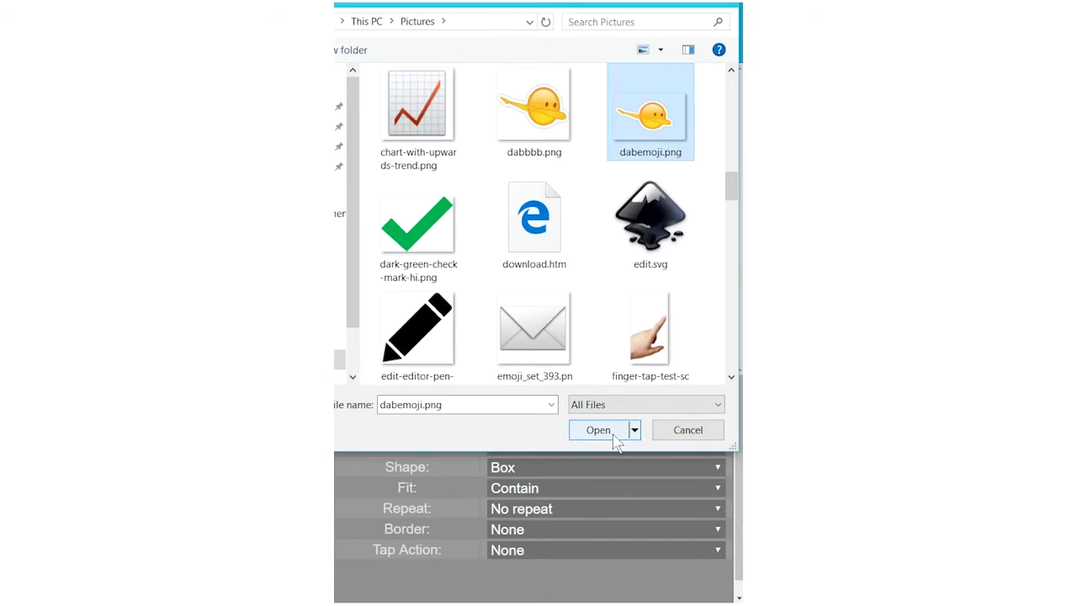
pyautogui.click(613, 431)
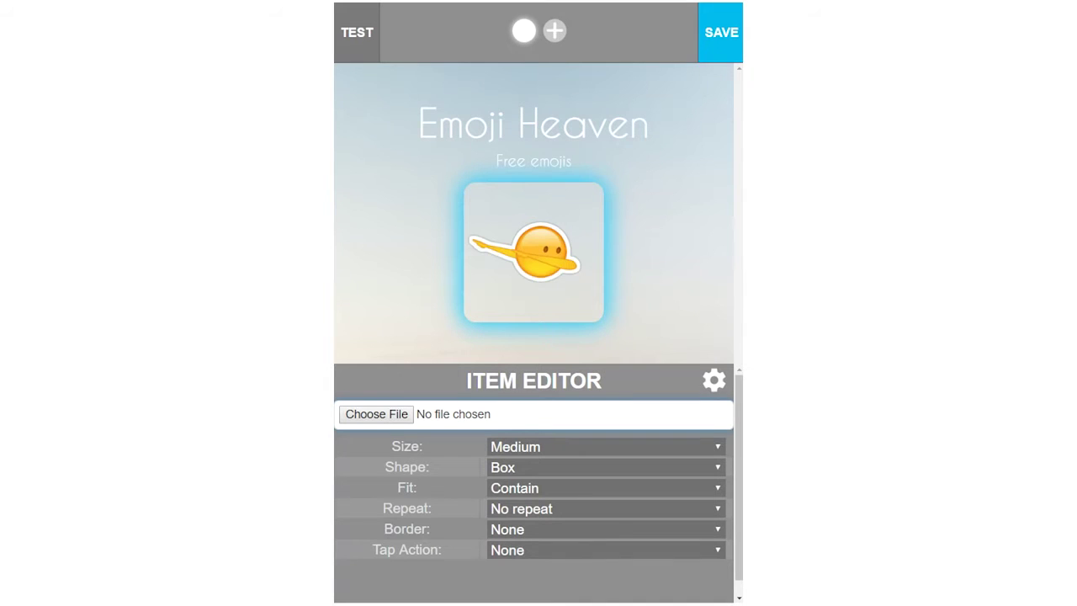
# - Set the emoji image to size Medium Full with the shape Box and the fit Contain
pyautogui.click(541, 467)
pyautogui.click(541, 484)
pyautogui.click(538, 488)
pyautogui.click(528, 523)
pyautogui.click(528, 489)
pyautogui.click(528, 505)
pyautogui.click(538, 446)
pyautogui.click(547, 478)
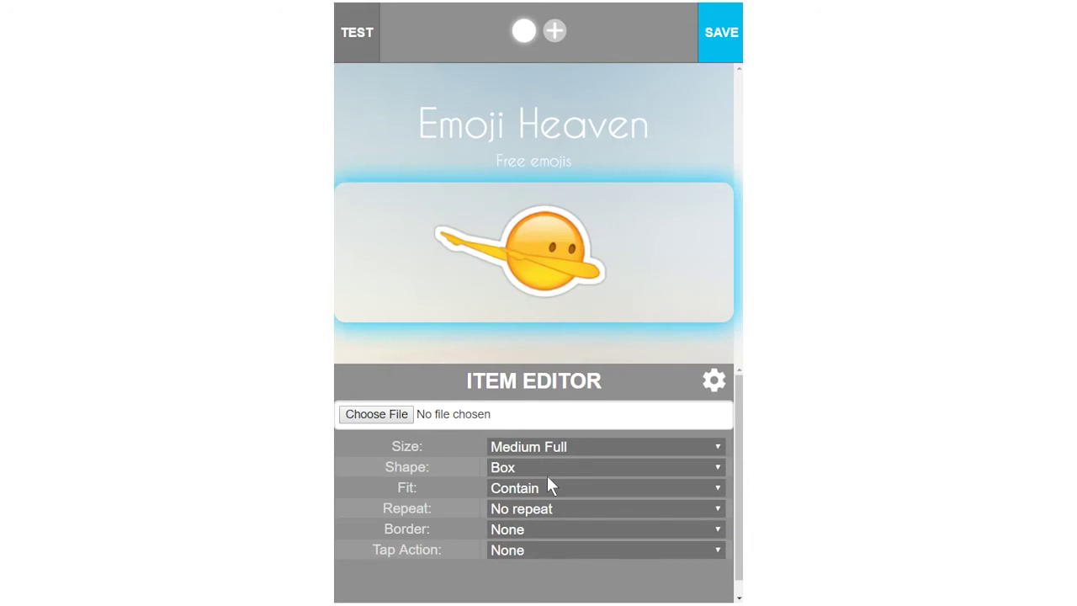
pyautogui.click(593, 143)
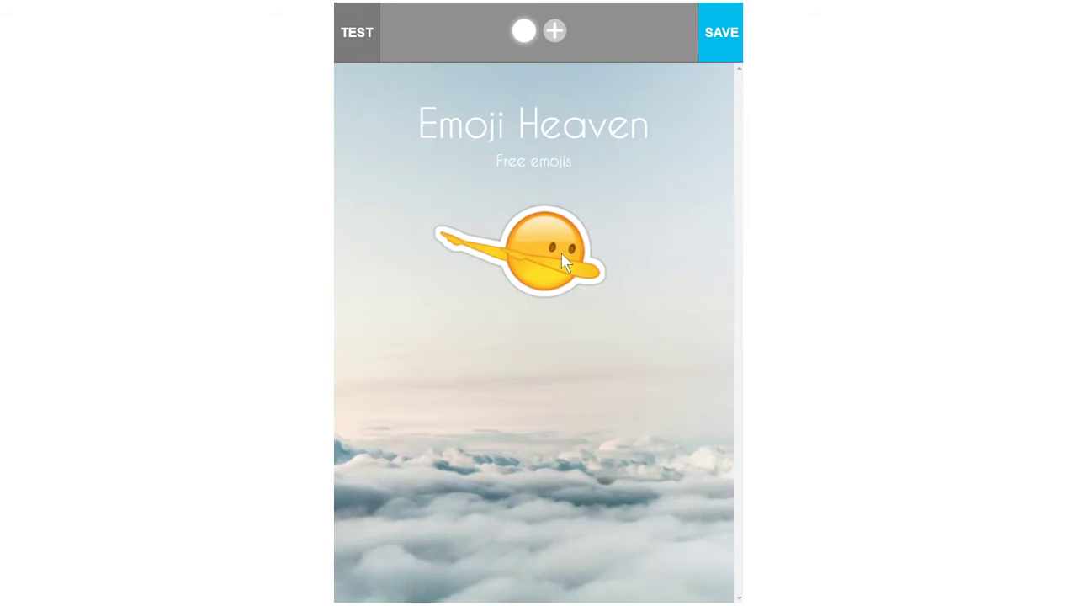
# - Add an Empty Space item below the emoji image
pyautogui.click(531, 368)
pyautogui.write('em')
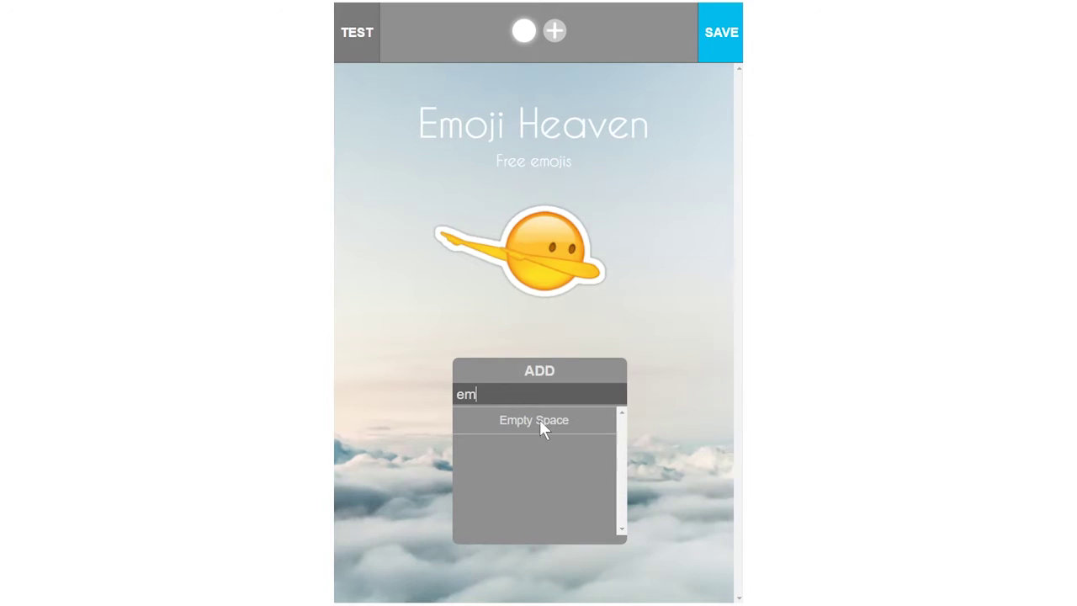
pyautogui.click(543, 423)
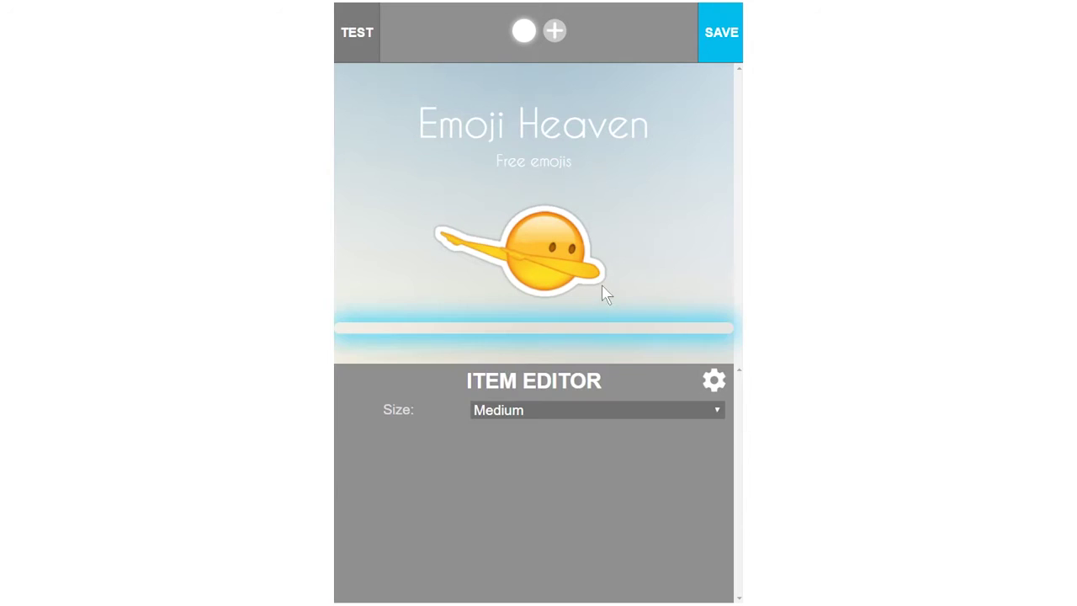
pyautogui.click(658, 288)
# - Add a Button below the emoji image with the text "GET EMOJIS" and the Trust Blue Bar style
pyautogui.click(596, 396)
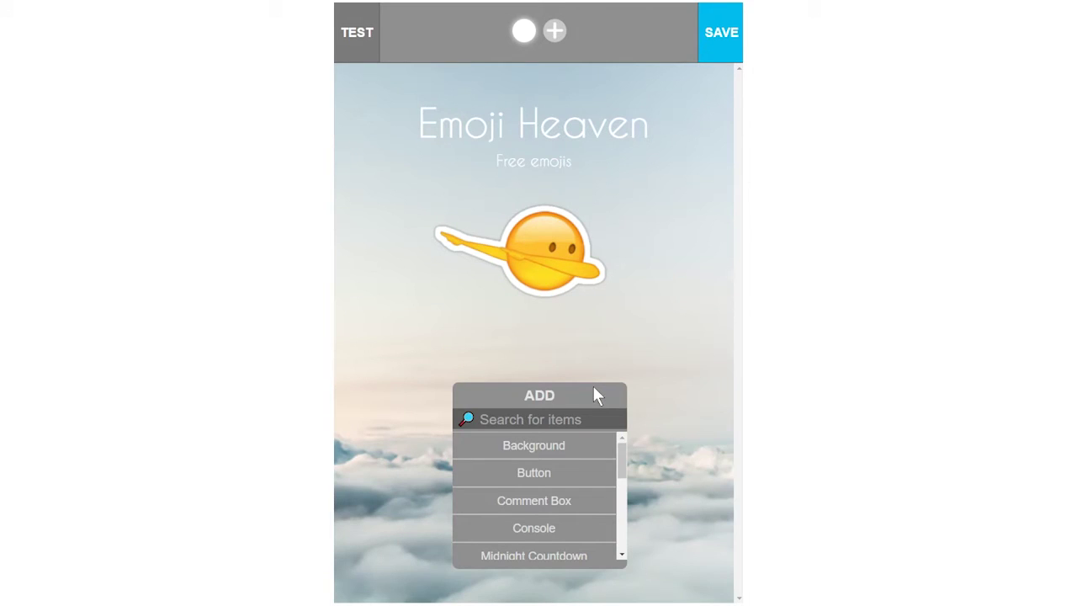
pyautogui.write('but')
pyautogui.click(579, 443)
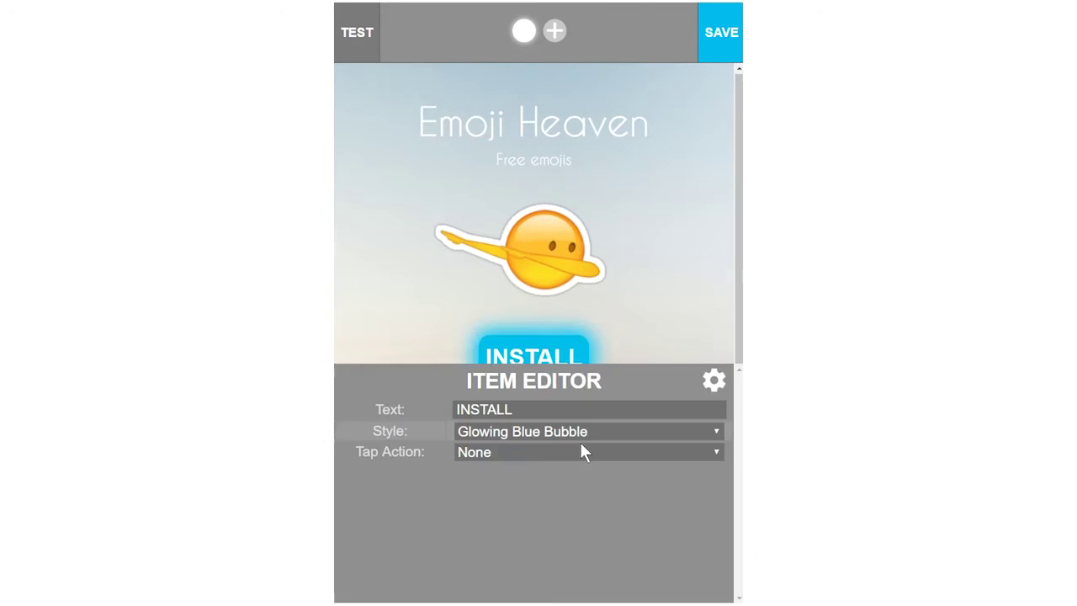
pyautogui.write('GET EMO')
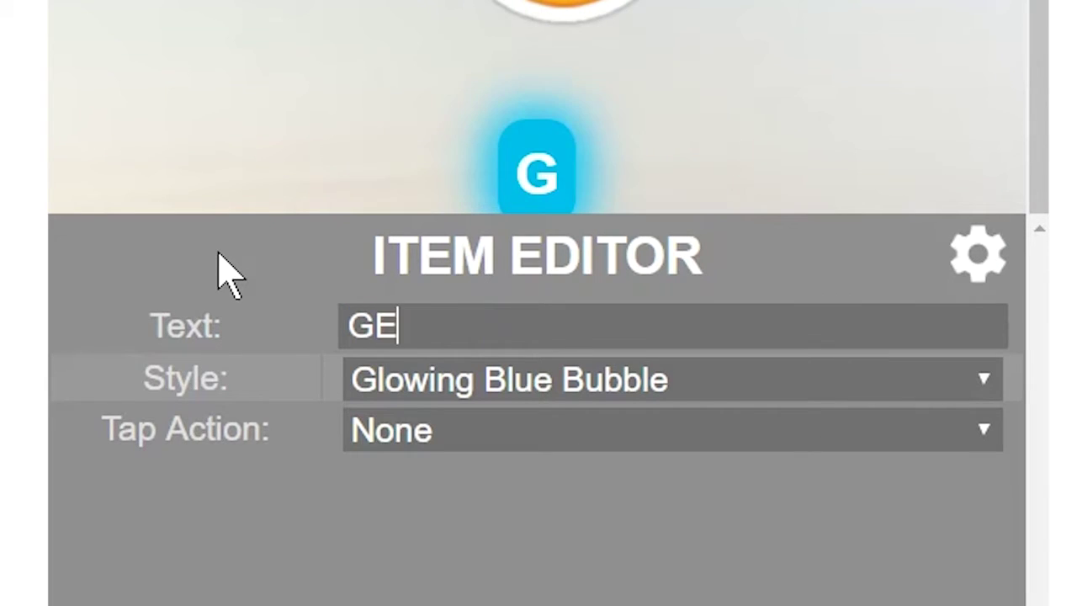
pyautogui.write('JI')
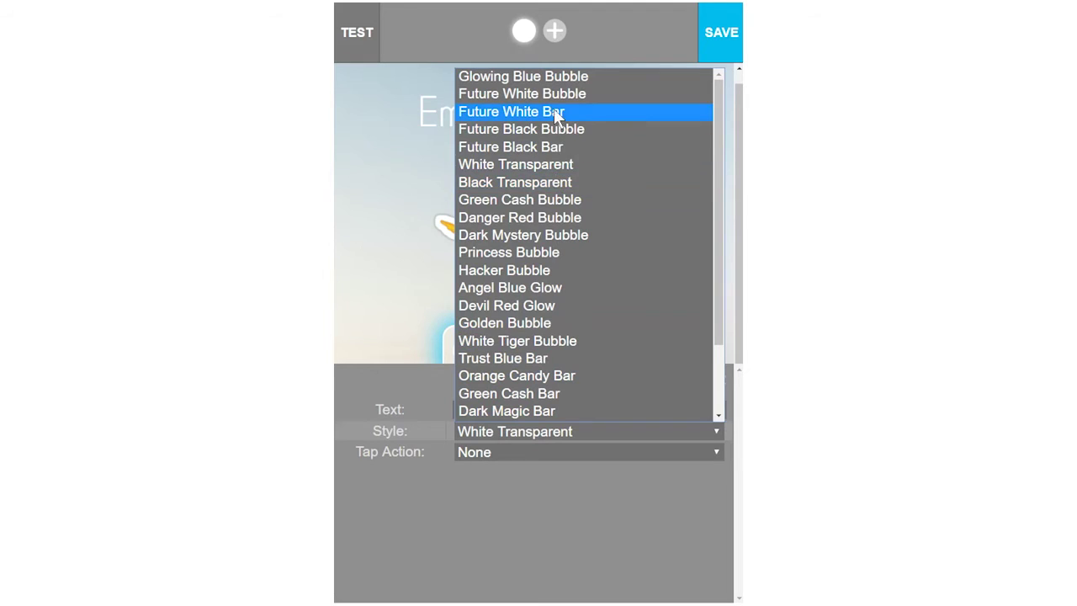
pyautogui.click(538, 358)
# - Add an Empty Space item below the "GET EMOJIS" button and set its size to Thin
pyautogui.click(515, 425)
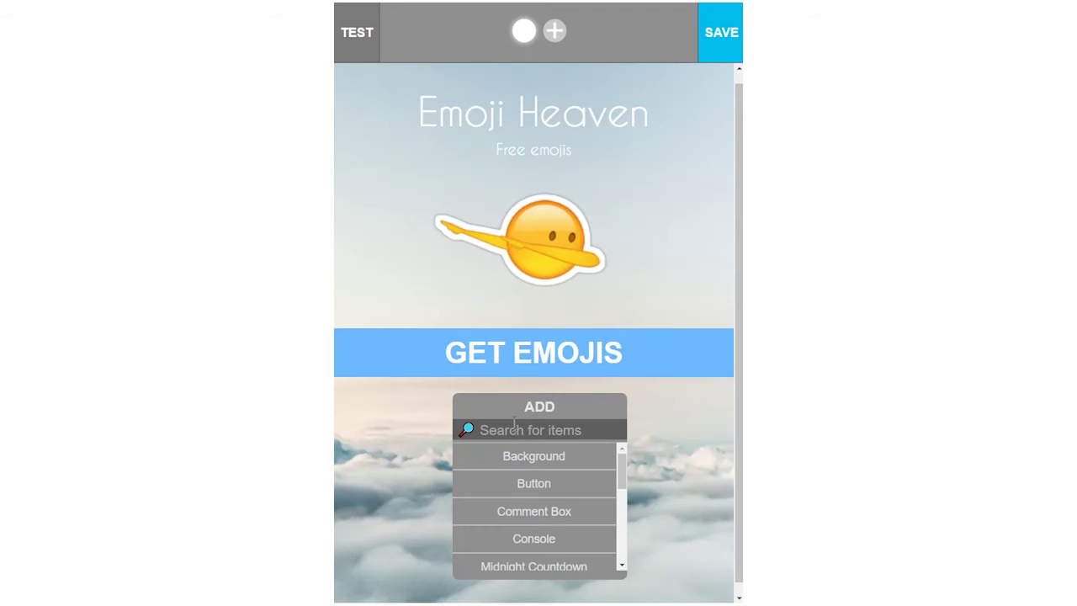
pyautogui.write('emo')
pyautogui.click(534, 455)
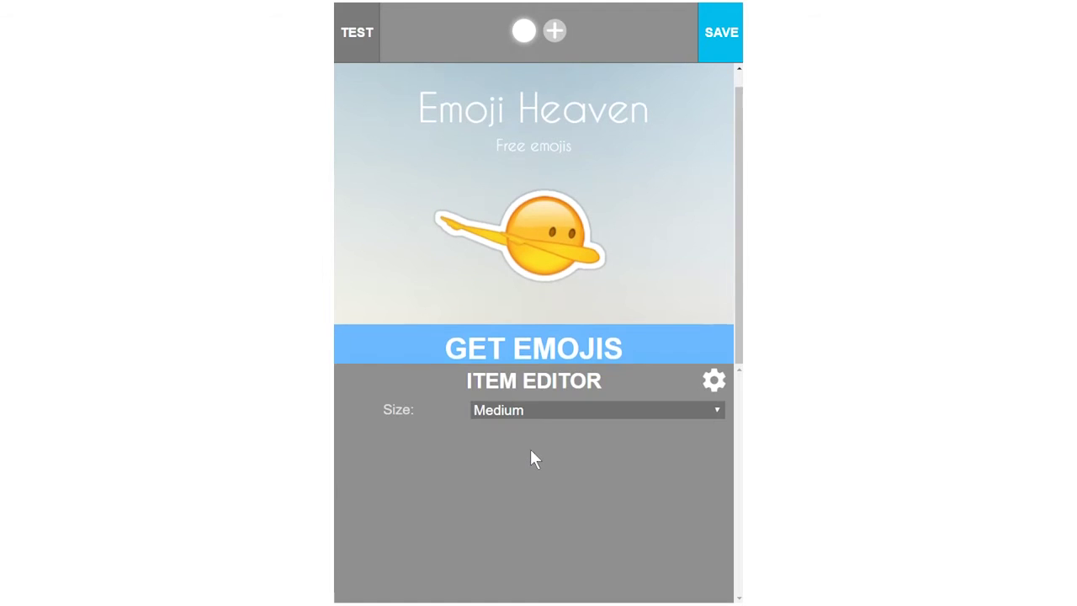
pyautogui.click(571, 409)
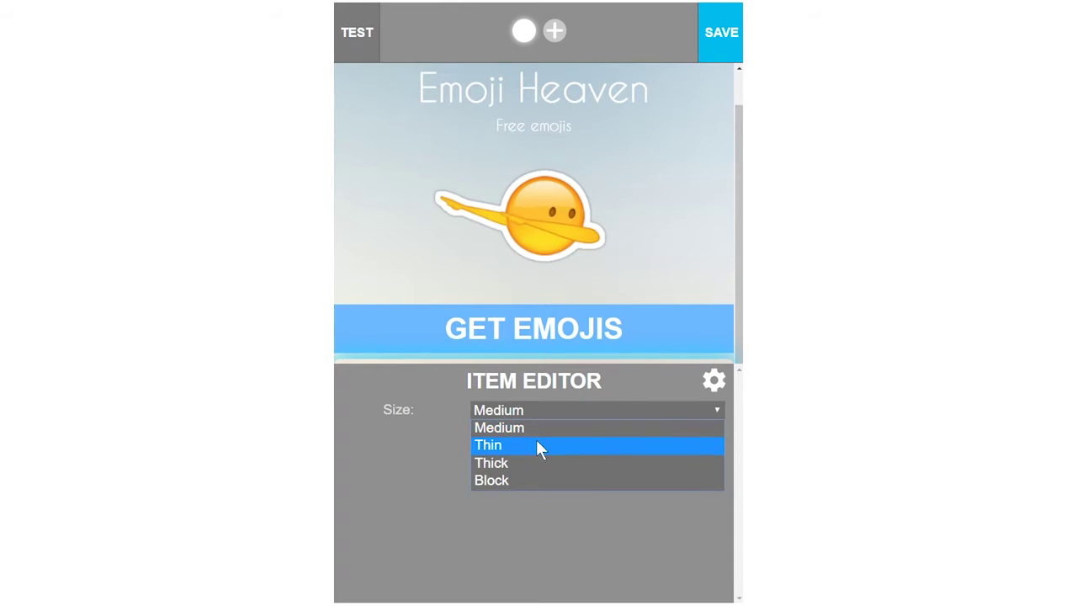
pyautogui.click(539, 443)
pyautogui.click(577, 428)
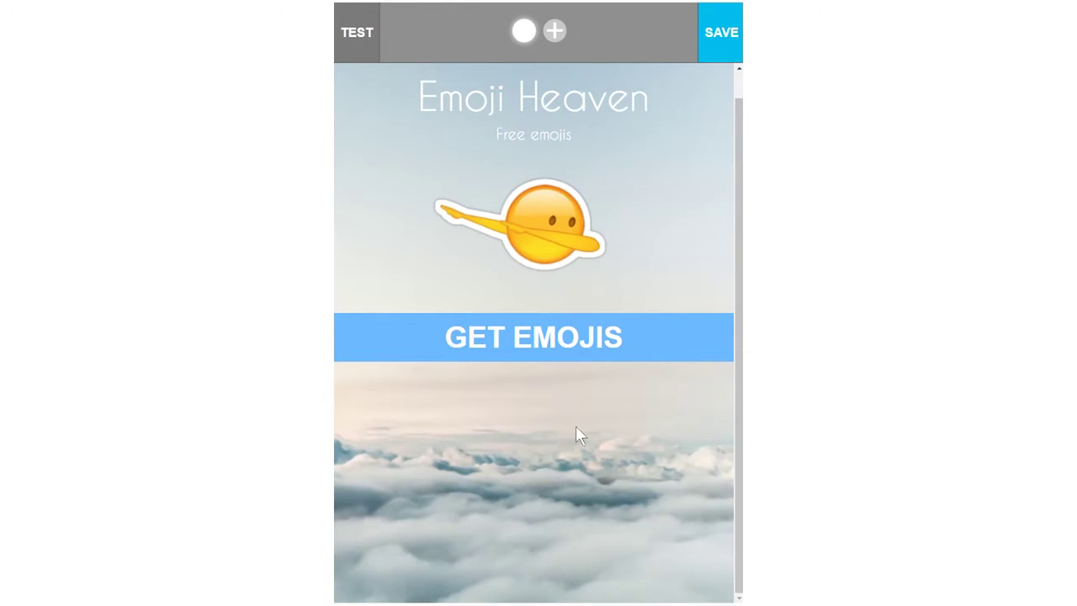
# - Add a Comment Box below the button with the comments "Omg!", "Thank you for emojis!" and "You rock!😅😅😅"
pyautogui.click(522, 394)
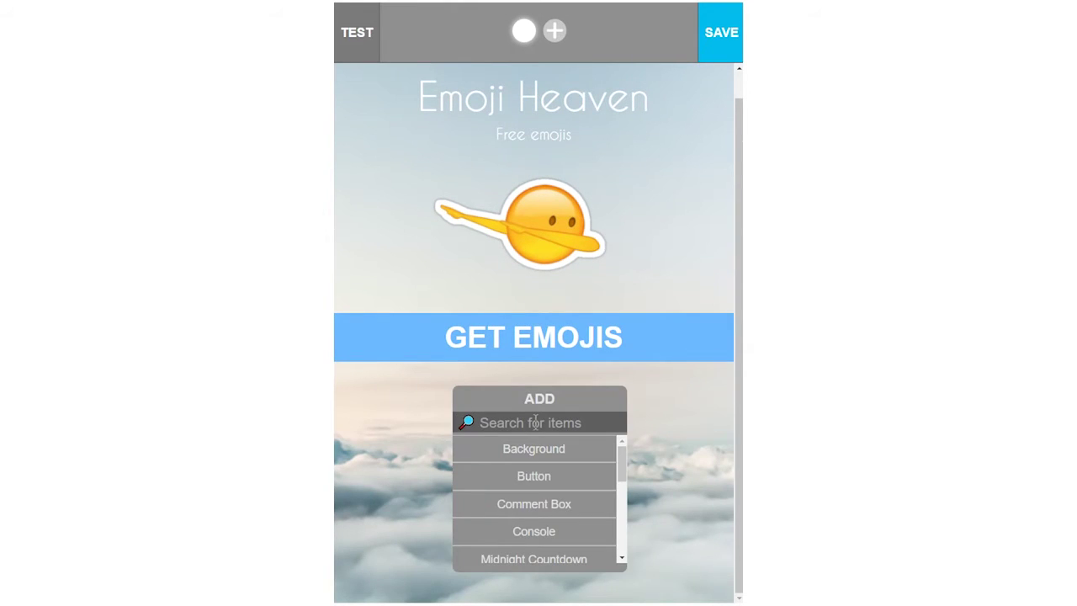
pyautogui.write('comm')
pyautogui.click(534, 448)
pyautogui.write('Omg!')
pyautogui.click(645, 443)
pyautogui.write('Thank you for emojis!')
pyautogui.click(645, 443)
pyautogui.write('You rock!😅😅😅')
pyautogui.click(645, 444)
# - Add the comments "This is the best site ever", "Thanks man" and "I will remember this forever and ever" to the comment box
pyautogui.write('This')
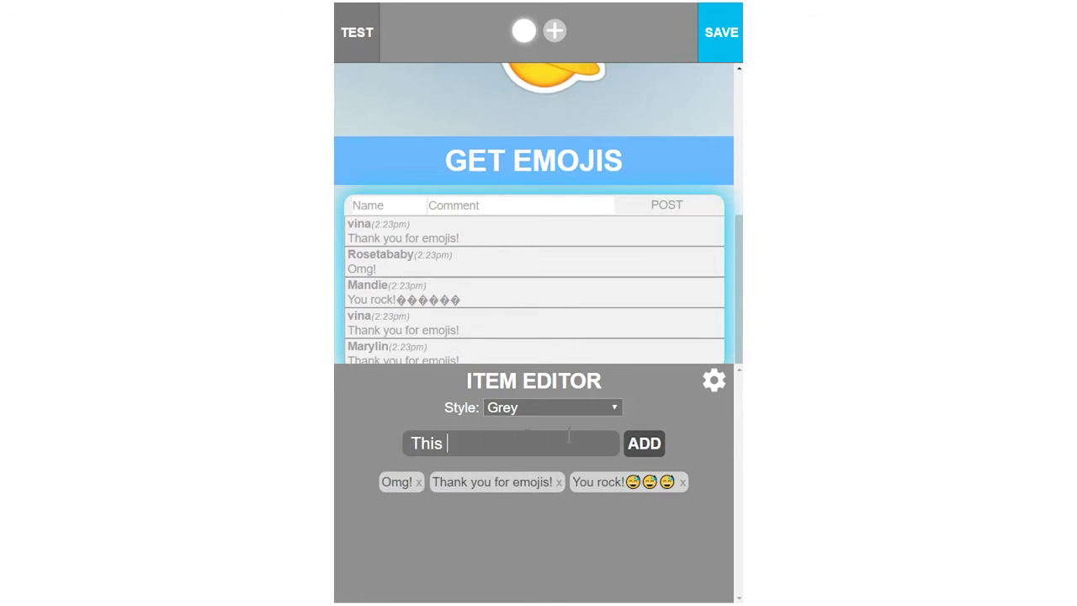
pyautogui.write(' is the best site ever')
pyautogui.press('Return')
pyautogui.write('Thanks man')
pyautogui.press('Return')
pyautogui.write('I will remember this forever and ever')
pyautogui.click(813, 267)
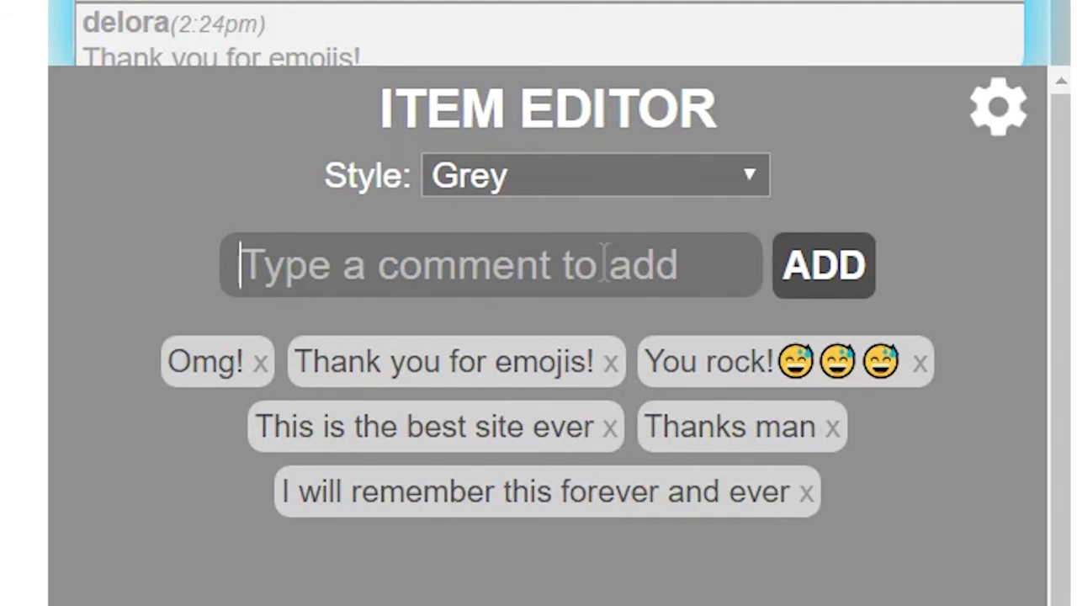
# - Add the comments "Lit" and "Great shit" to the comment box
pyautogui.write('Lit')
pyautogui.click(808, 278)
pyautogui.write('Great shit')
pyautogui.click(825, 284)
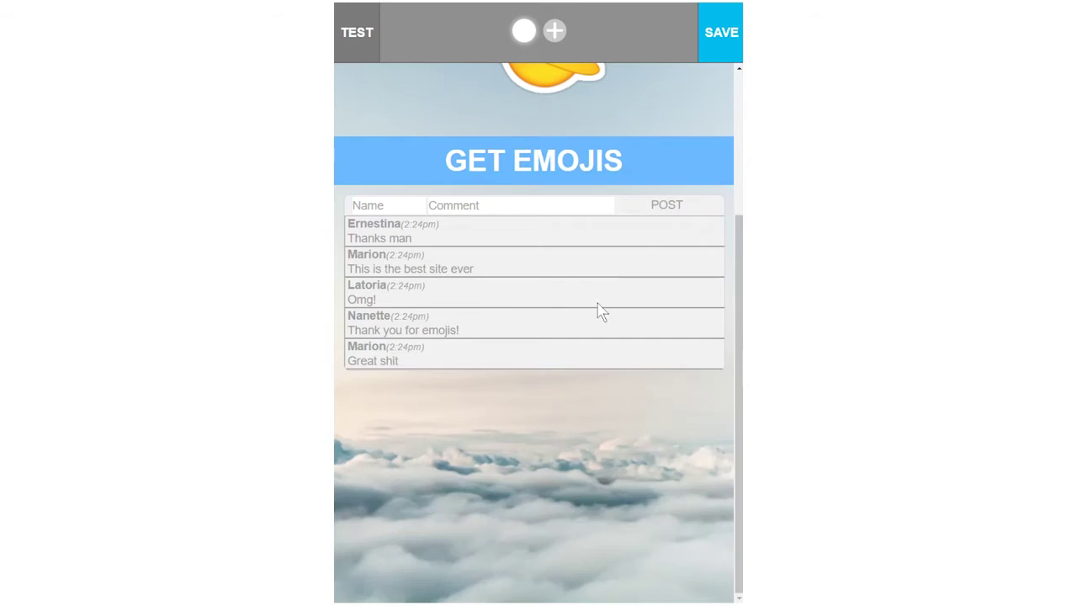
# - Add a second page to the project
pyautogui.scroll(3, 602, 311)
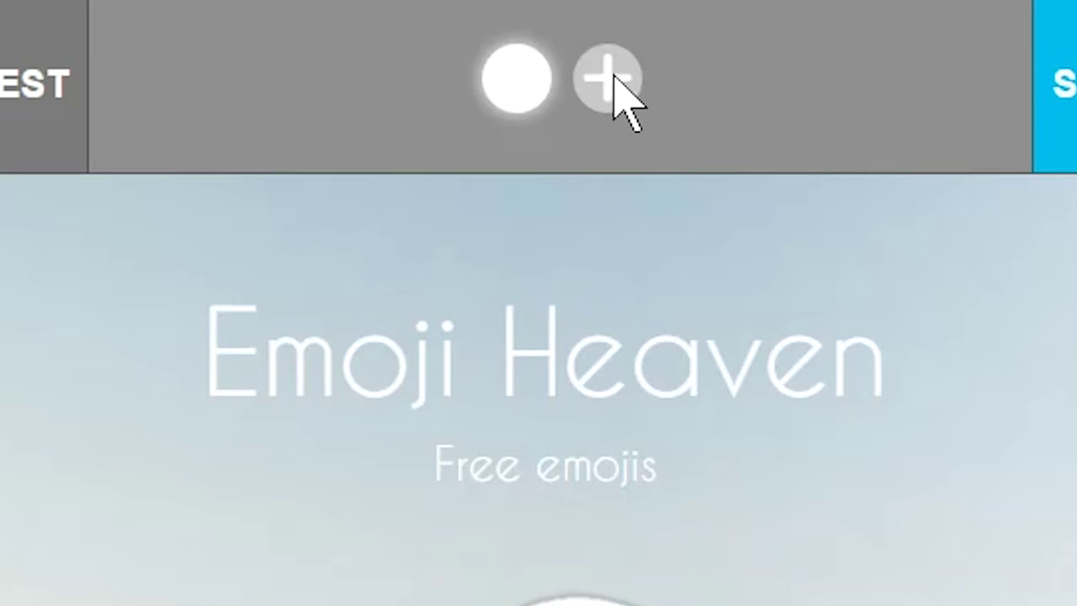
pyautogui.click(610, 78)
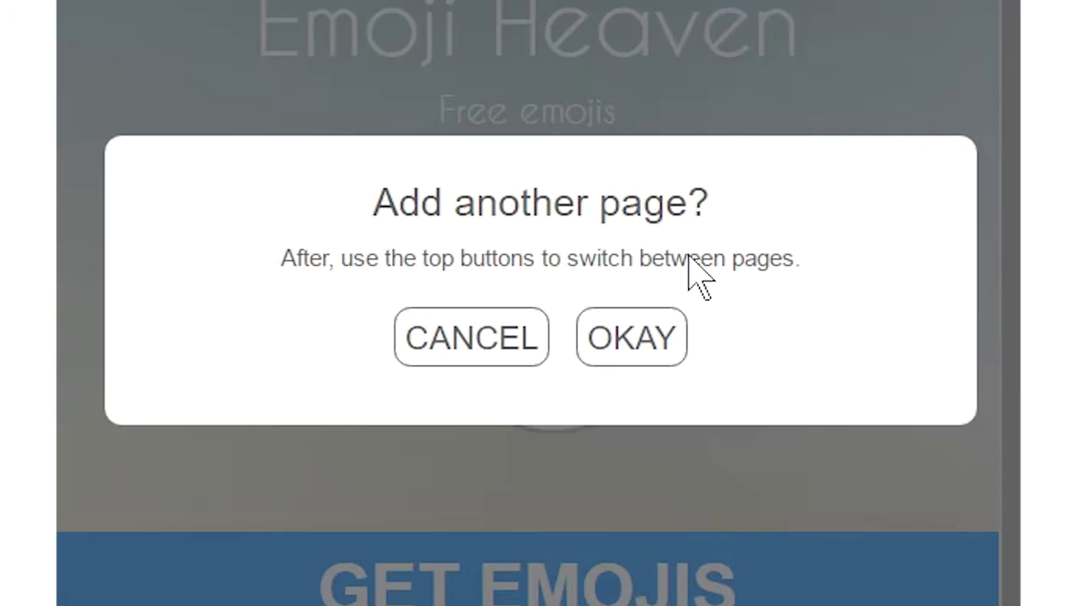
pyautogui.click(649, 341)
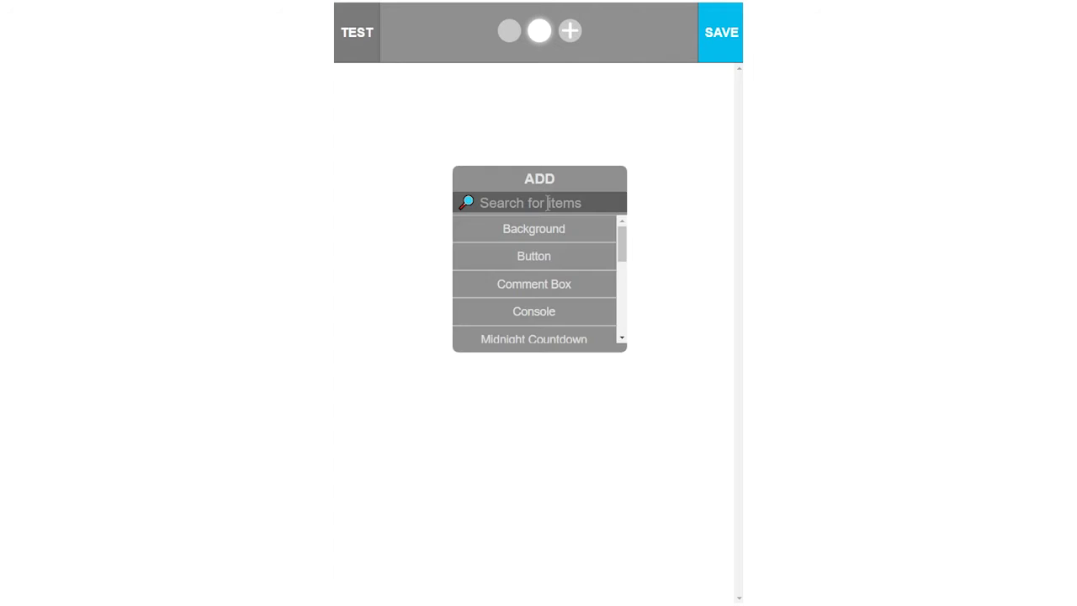
# - Add a Background item to the second page and upload the cloud image for it
pyautogui.click(548, 231)
pyautogui.click(558, 409)
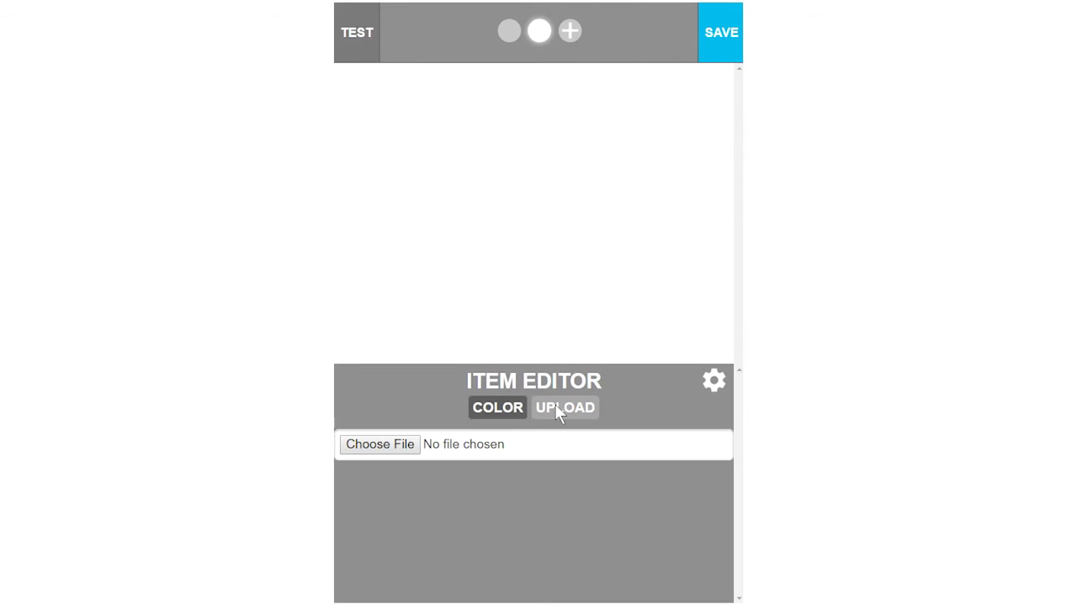
pyautogui.click(404, 452)
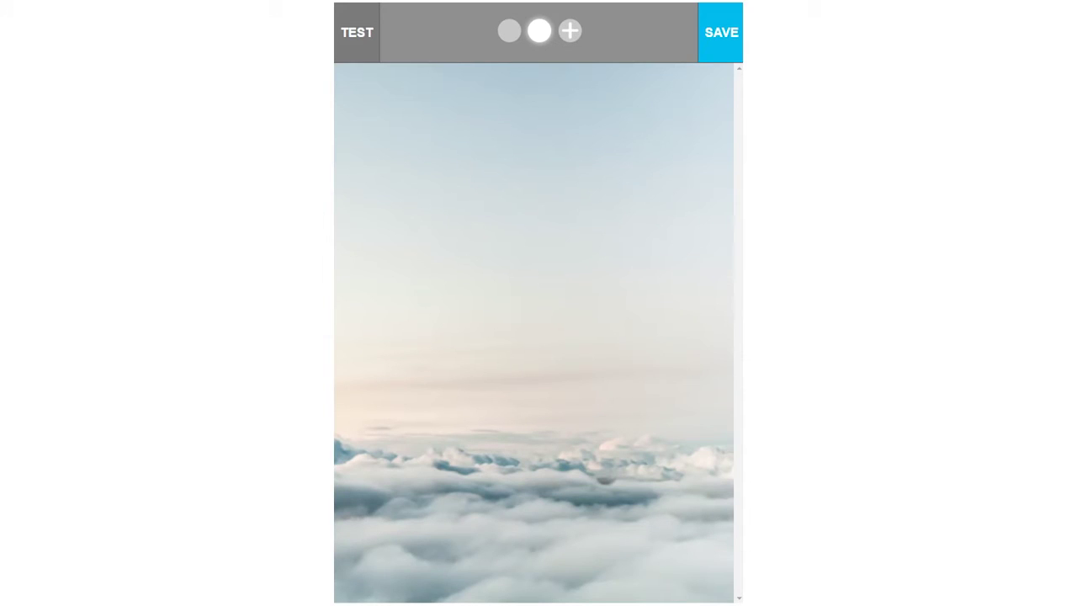
# - Add an Empty Space item to the second page and set its size to Thick
pyautogui.click(540, 209)
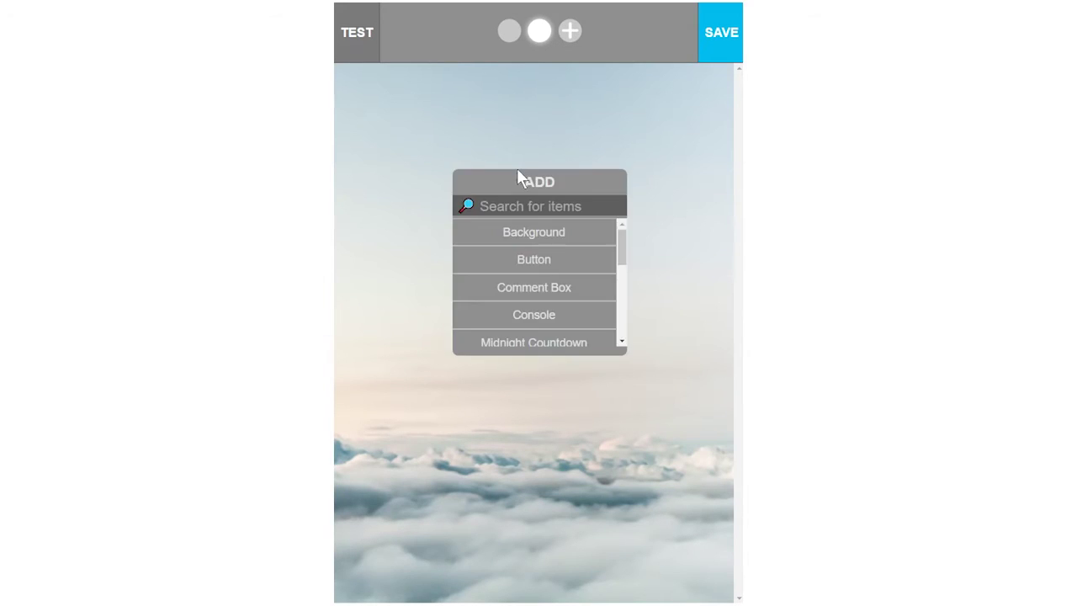
pyautogui.write('em')
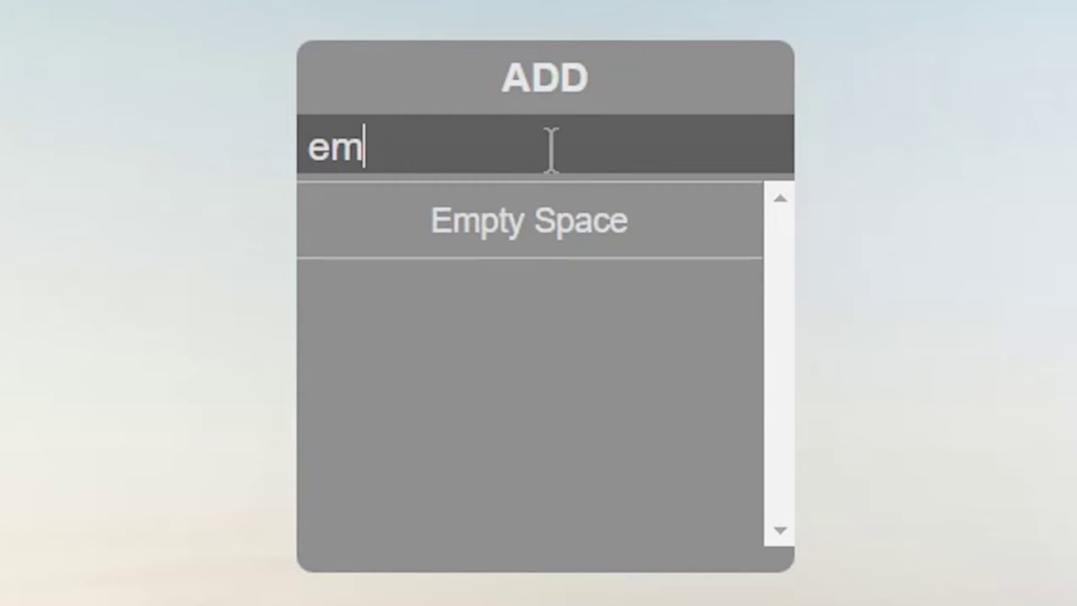
pyautogui.click(577, 205)
pyautogui.click(568, 410)
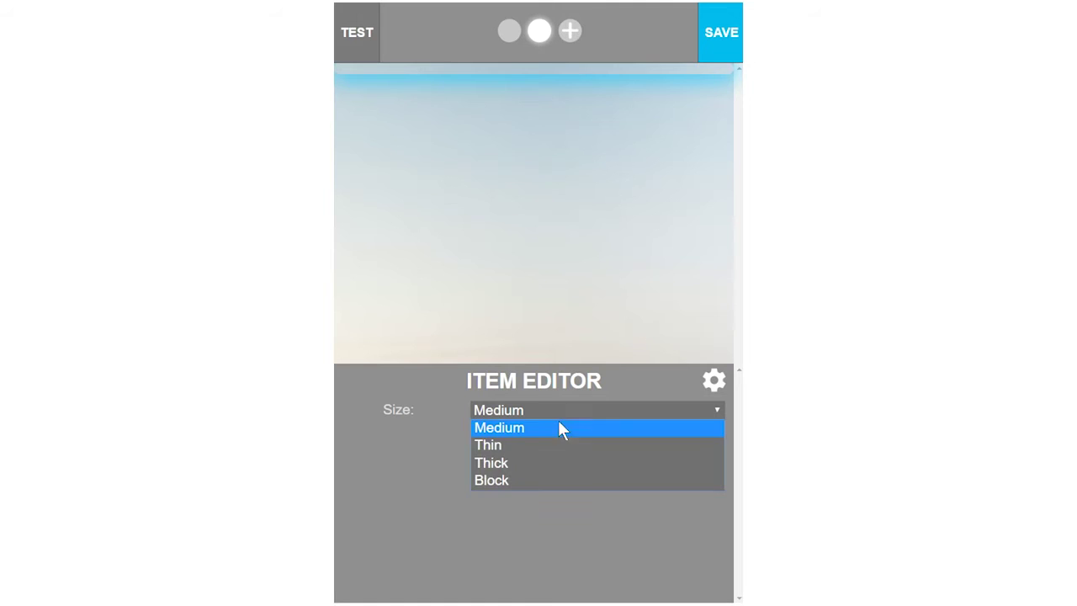
pyautogui.click(538, 457)
# - Add the text "Packaging emojis..." below the empty space in white, Huge, Caviar Dreams
pyautogui.click(551, 202)
pyautogui.click(413, 407)
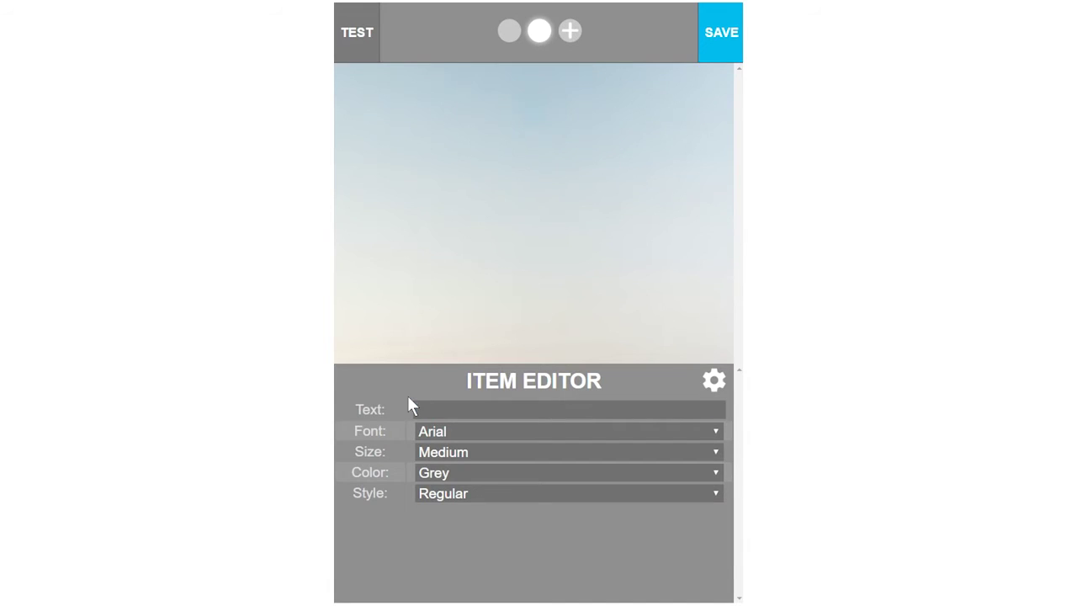
pyautogui.write('Packaging emojis...')
pyautogui.click(472, 431)
pyautogui.click(512, 122)
pyautogui.click(475, 452)
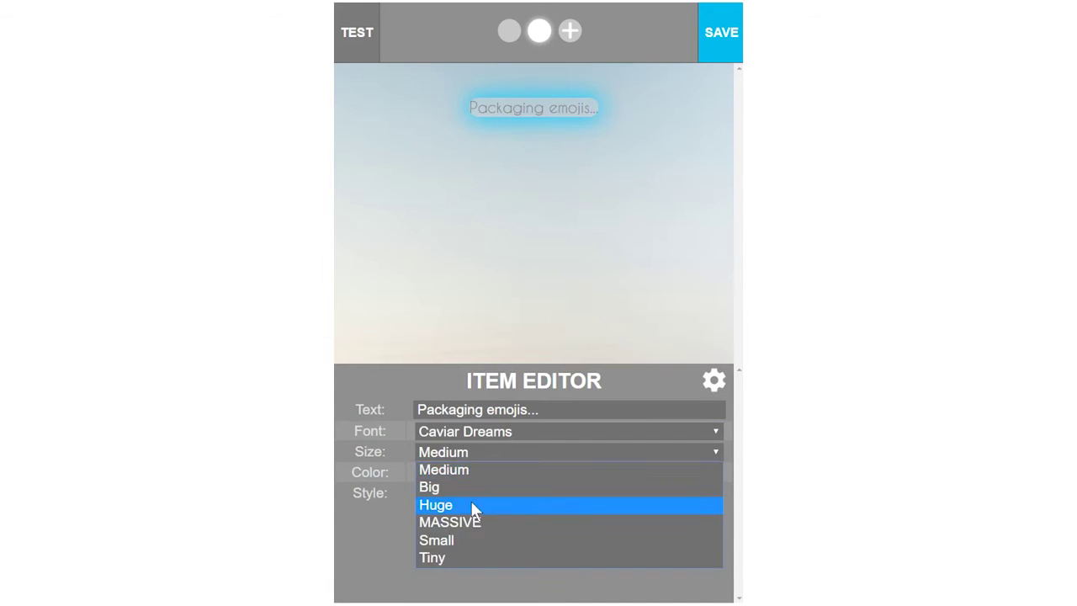
pyautogui.click(473, 505)
# - Add an Empty Space item below the "Packaging emojis..." text
pyautogui.click(545, 173)
pyautogui.write('emp')
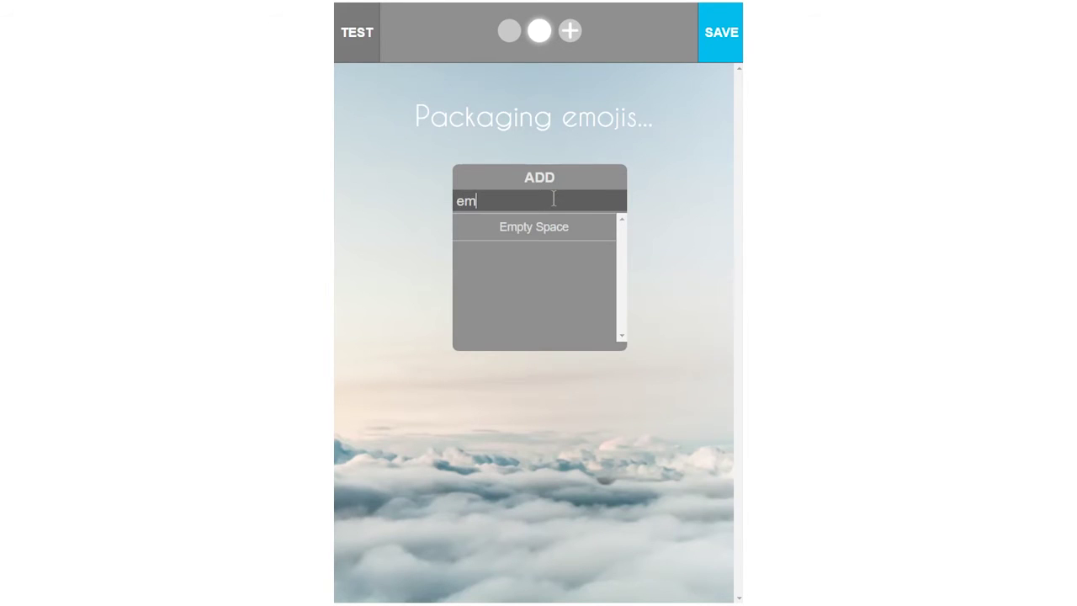
pyautogui.click(560, 227)
# - Add a Console item below with the message "Packing emoji number" and the Blue Transparent style
pyautogui.click(501, 175)
pyautogui.write('con')
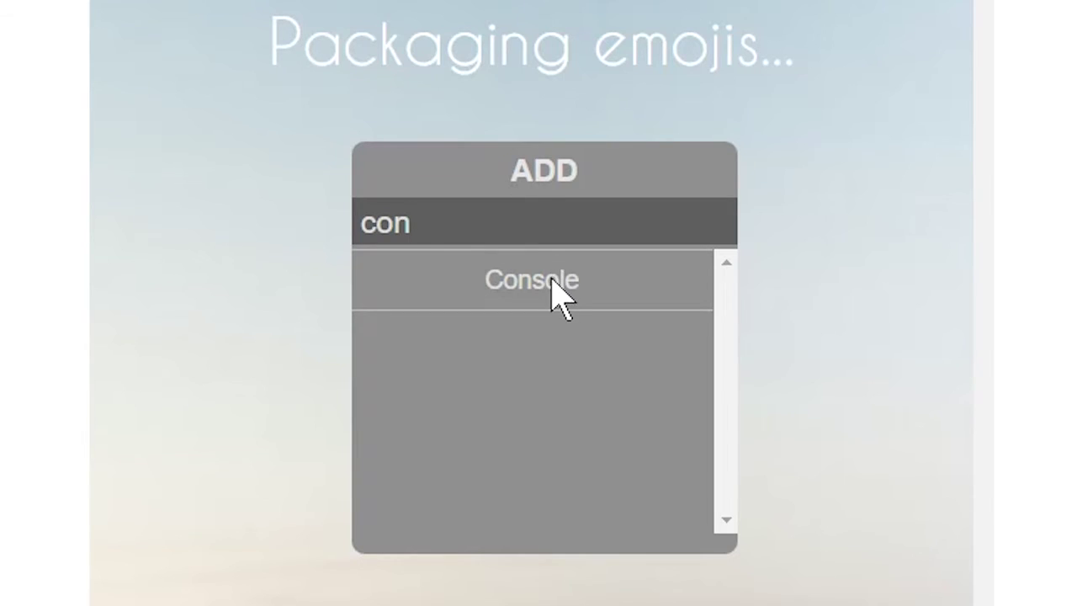
pyautogui.click(552, 277)
pyautogui.write('Packing emoji number')
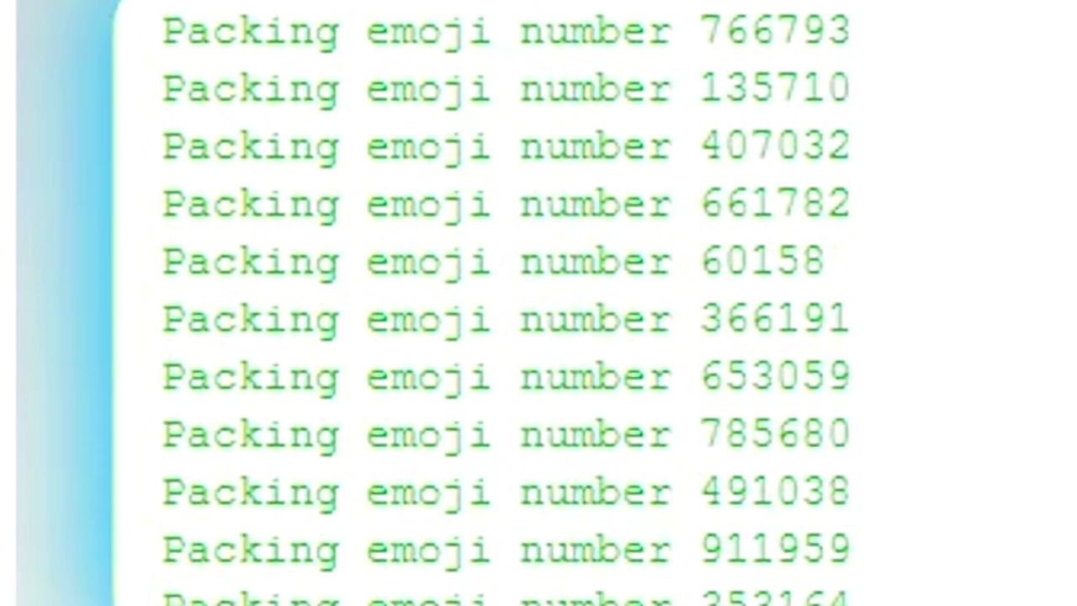
pyautogui.click(572, 374)
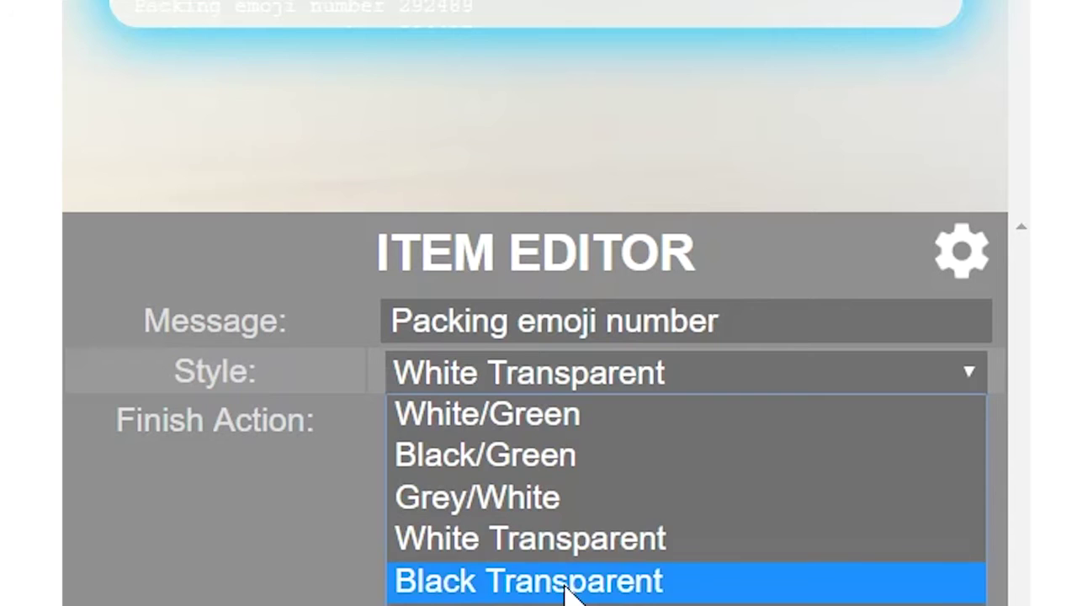
pyautogui.click(569, 589)
pyautogui.click(570, 379)
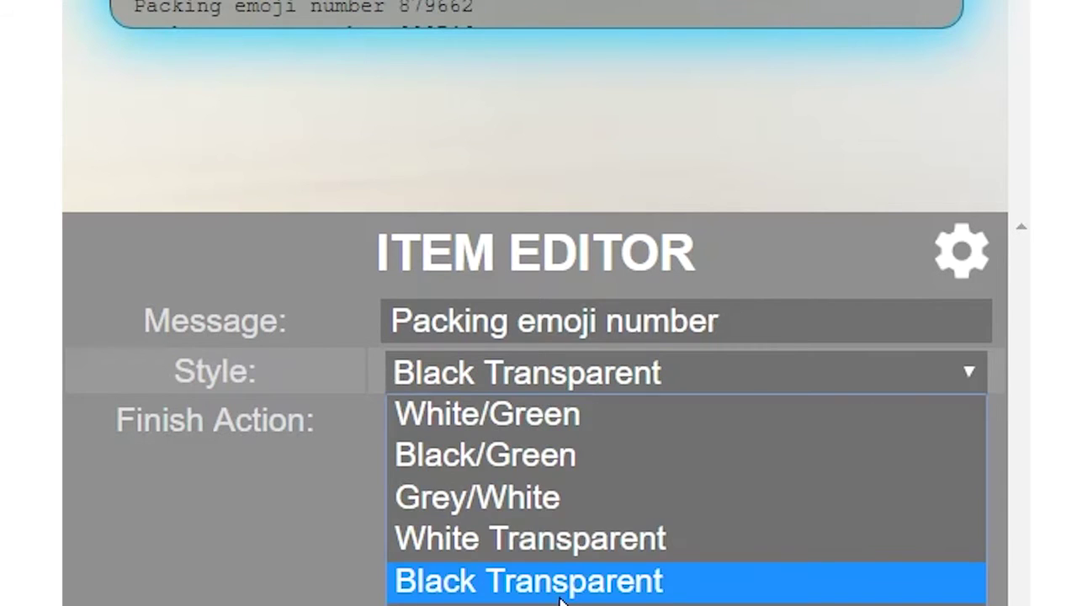
pyautogui.click(562, 605)
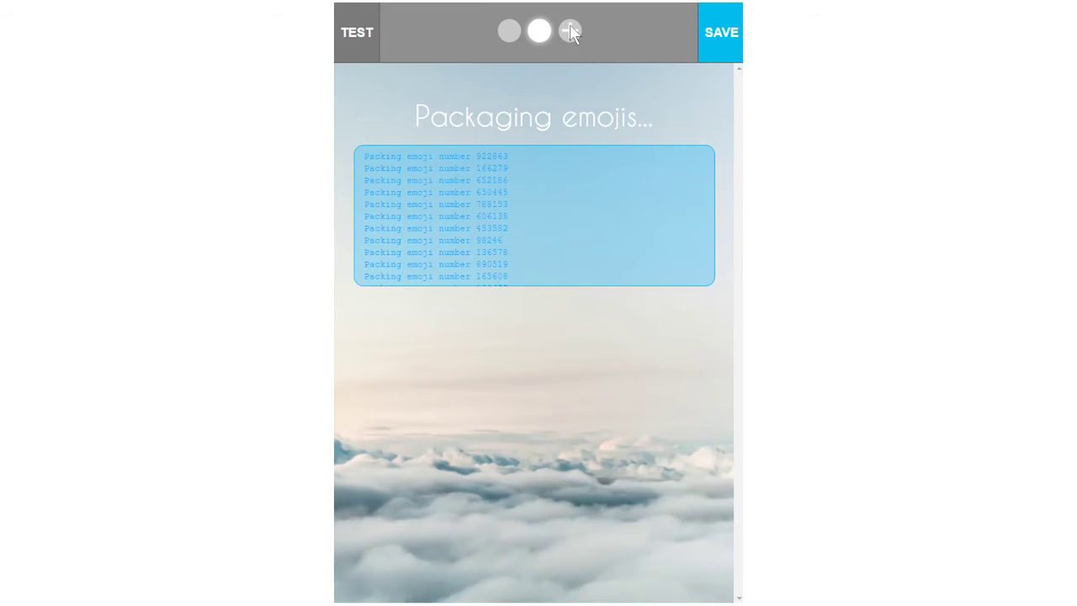
# - Add a third page with a Background item and upload the cloud image for it
pyautogui.click(570, 31)
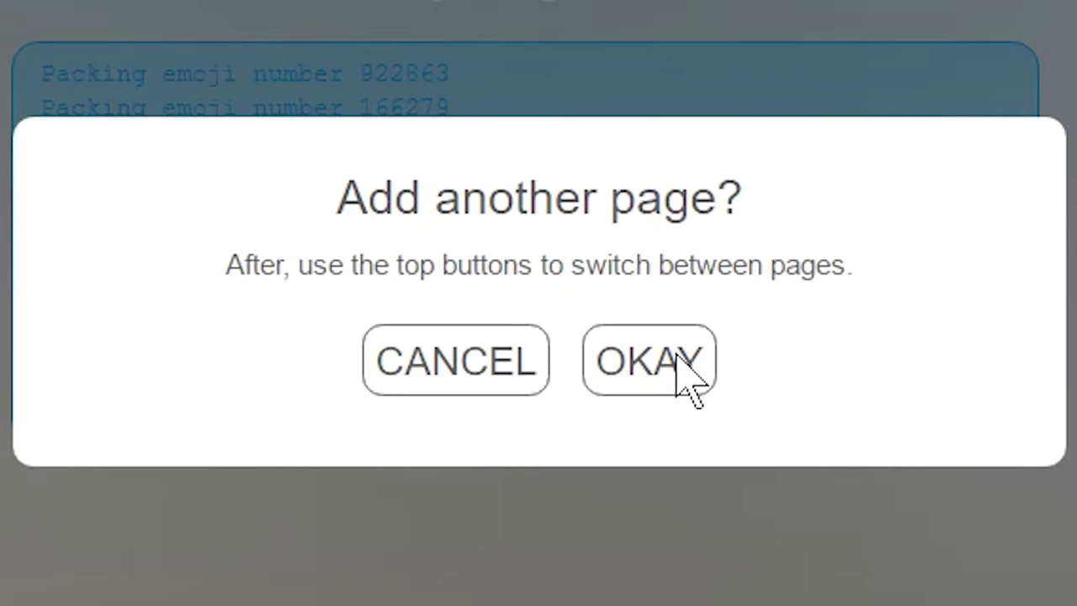
pyautogui.click(670, 356)
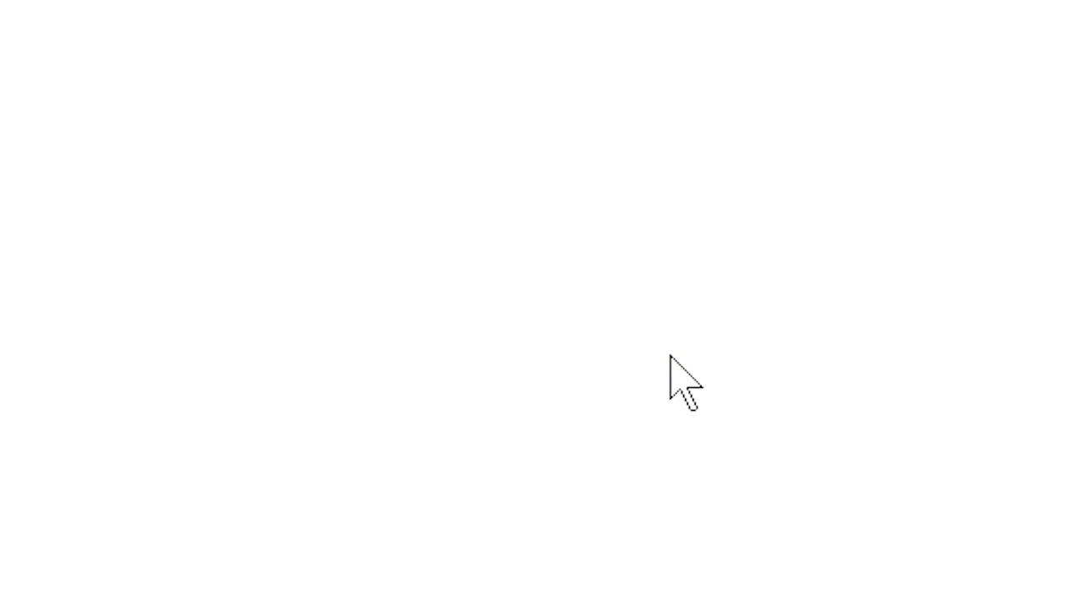
pyautogui.click(505, 142)
pyautogui.click(549, 202)
pyautogui.click(557, 410)
pyautogui.click(381, 444)
pyautogui.doubleClick(526, 252)
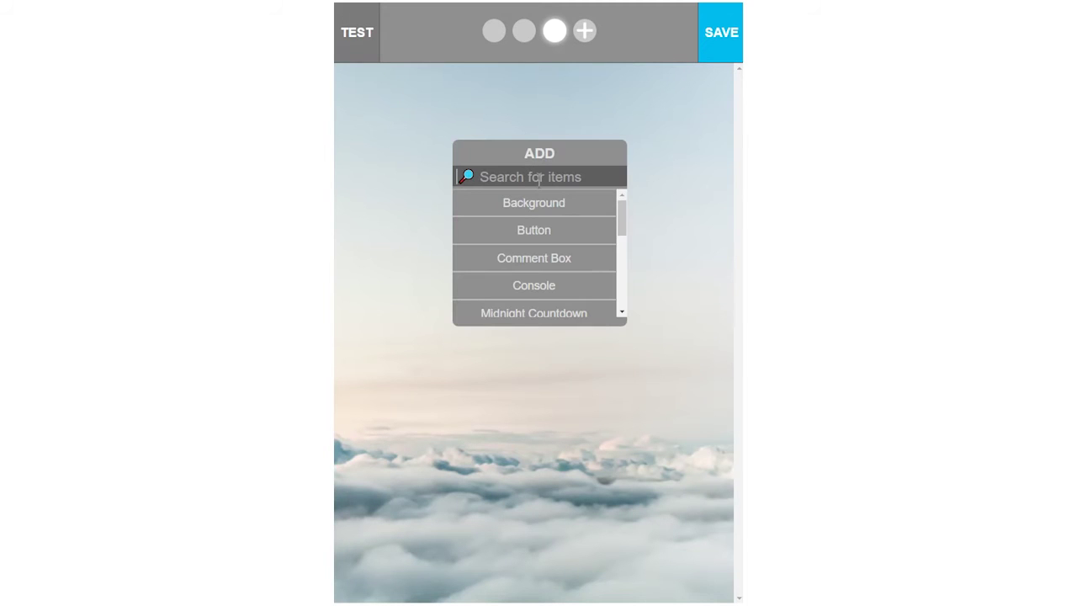
# - Add an Empty Space item to the third page
pyautogui.click(539, 180)
pyautogui.write('e')
pyautogui.click(551, 202)
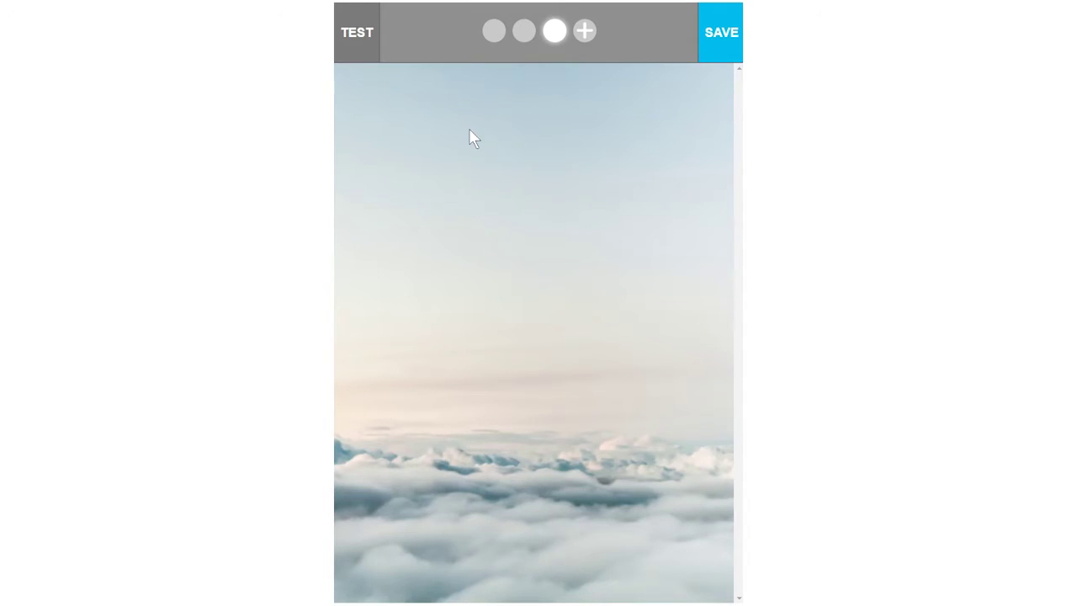
# - Add the text "FINISHED!" to the third page with the Caviar Dreams font, MASSIVE size and White color
pyautogui.click(468, 128)
pyautogui.click(529, 166)
pyautogui.write('tex')
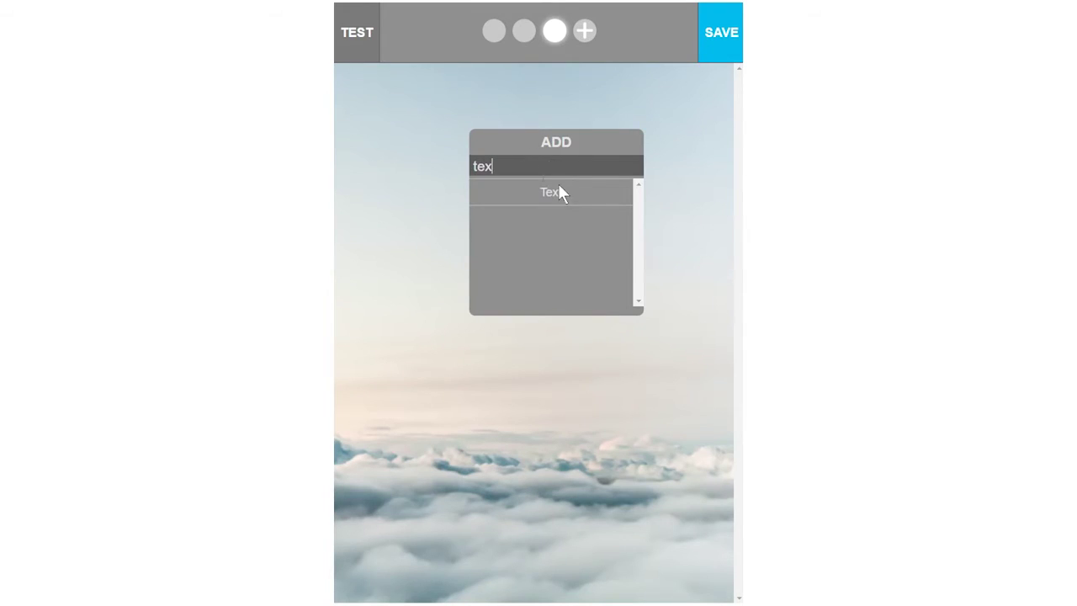
pyautogui.click(557, 188)
pyautogui.tripleClick(508, 410)
pyautogui.write('FINISHED')
pyautogui.click(496, 431)
pyautogui.click(465, 129)
pyautogui.click(469, 452)
pyautogui.click(469, 519)
pyautogui.click(468, 473)
pyautogui.click(469, 293)
# - Add an Empty Space item below the "FINISHED!" heading
pyautogui.click(533, 175)
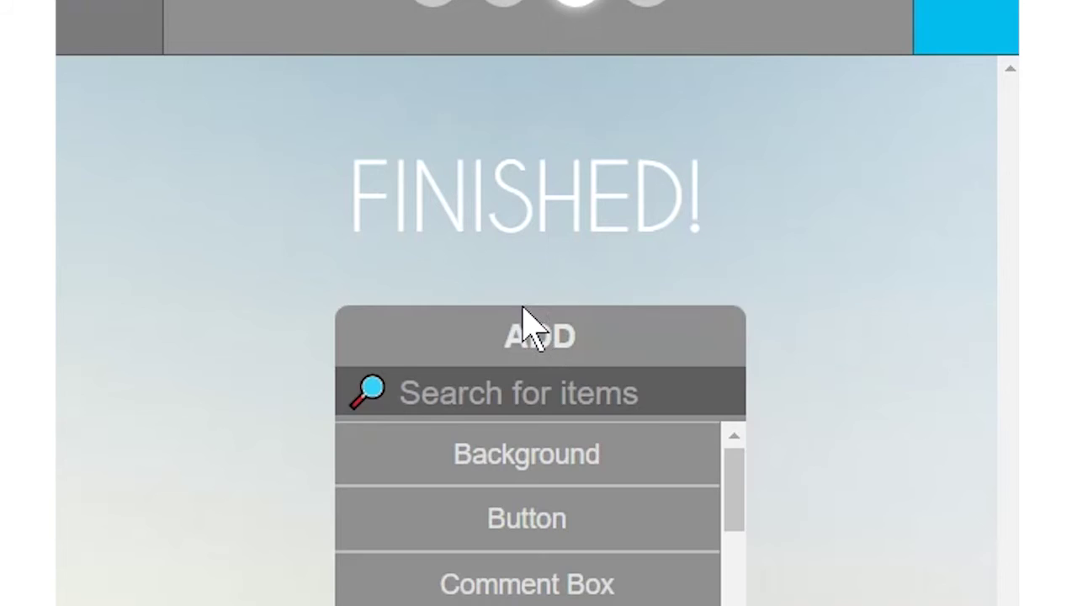
pyautogui.click(559, 390)
pyautogui.write('em')
pyautogui.click(574, 461)
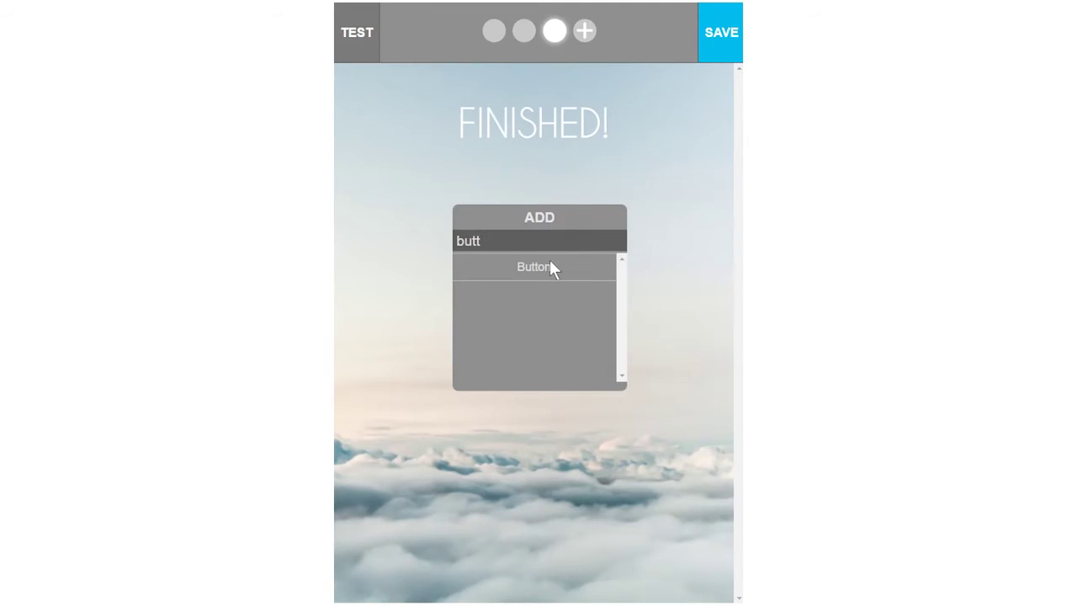
# - Add a button reading "INSTALL EMOJIS" with the Trust Blue Bar style and the Install Apps tap action
pyautogui.click(550, 261)
pyautogui.write('INSTALL EMOJIS')
pyautogui.click(528, 431)
pyautogui.click(530, 358)
pyautogui.click(540, 344)
pyautogui.click(536, 176)
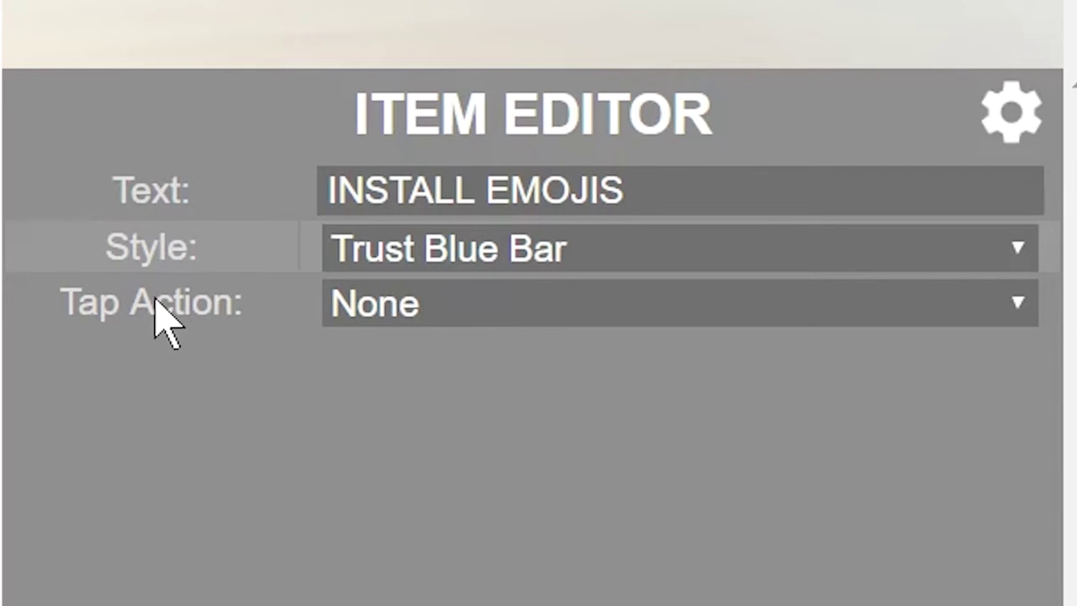
pyautogui.click(459, 311)
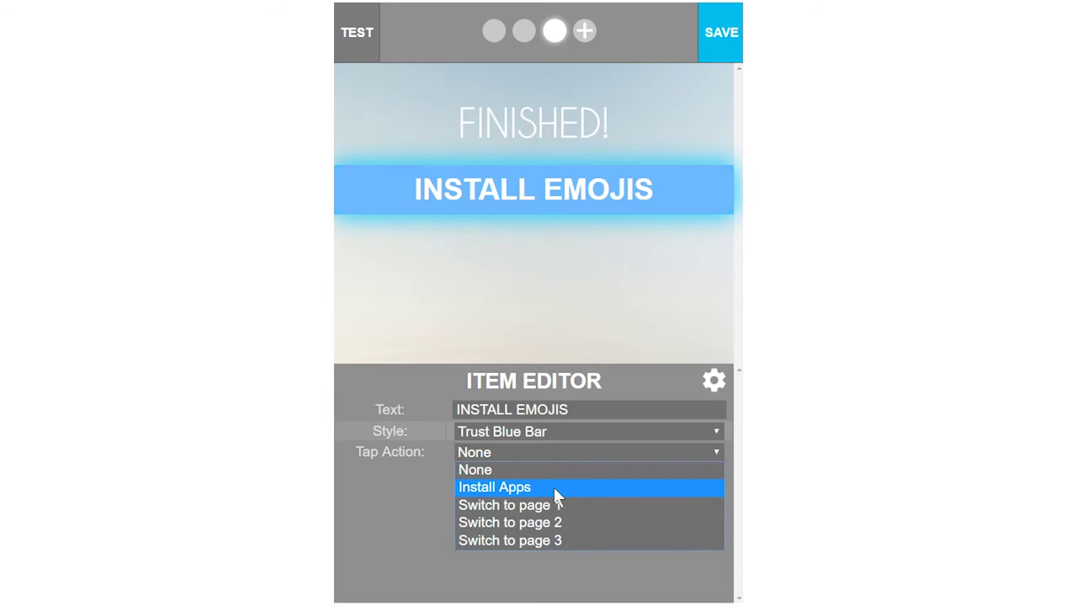
pyautogui.click(554, 486)
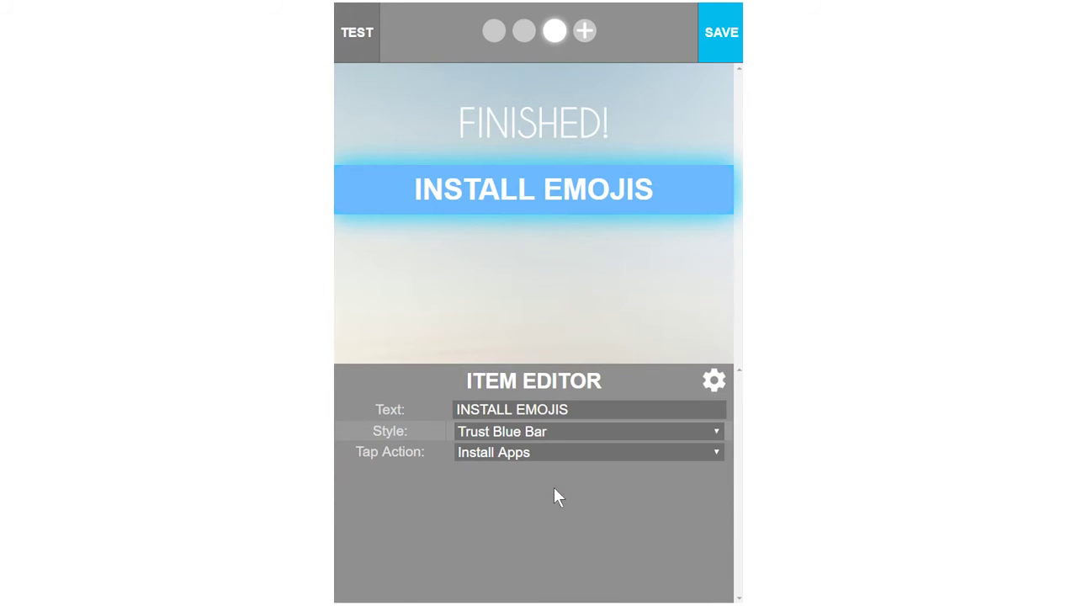
# - Add an Empty Space item below the "INSTALL EMOJIS" button and set its size to Thin
pyautogui.click(503, 258)
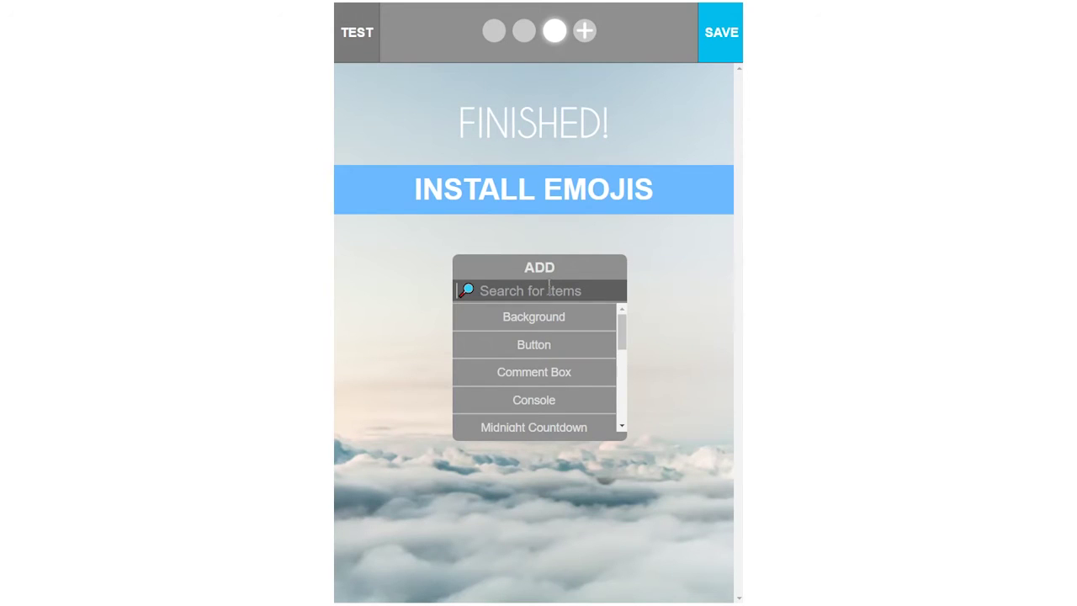
pyautogui.write('e')
pyautogui.click(554, 317)
pyautogui.click(557, 408)
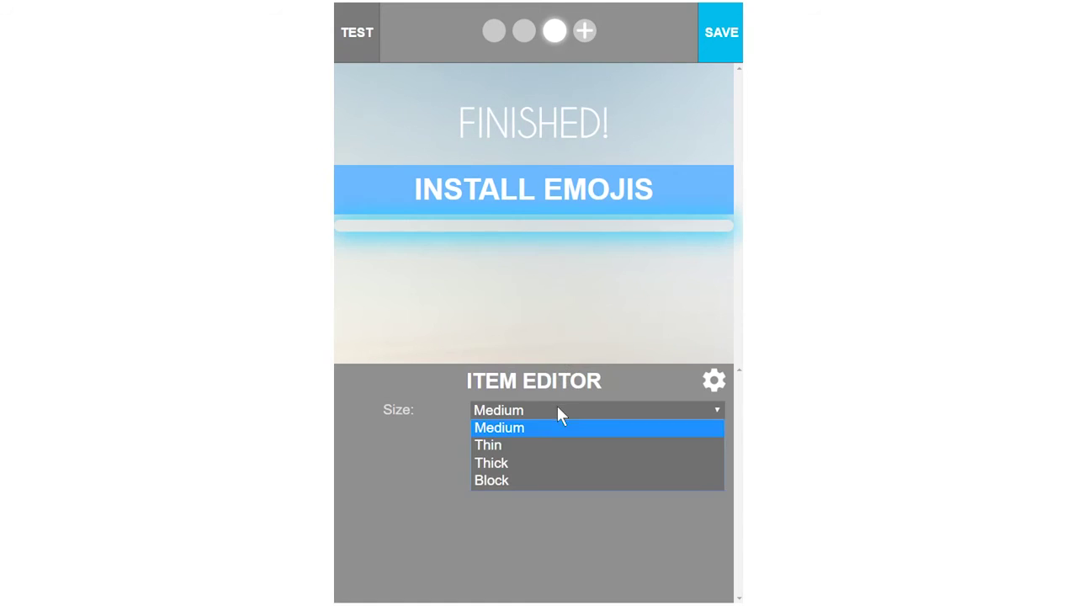
pyautogui.click(557, 442)
# - Add the text "Your emojis will be unlocked after downloading and opening one of our apps for 30 seconds. After you do this, we can continue. Enjoy!"
pyautogui.click(550, 279)
pyautogui.write('tex')
pyautogui.click(548, 313)
pyautogui.click(412, 407)
pyautogui.write('Your emoji')
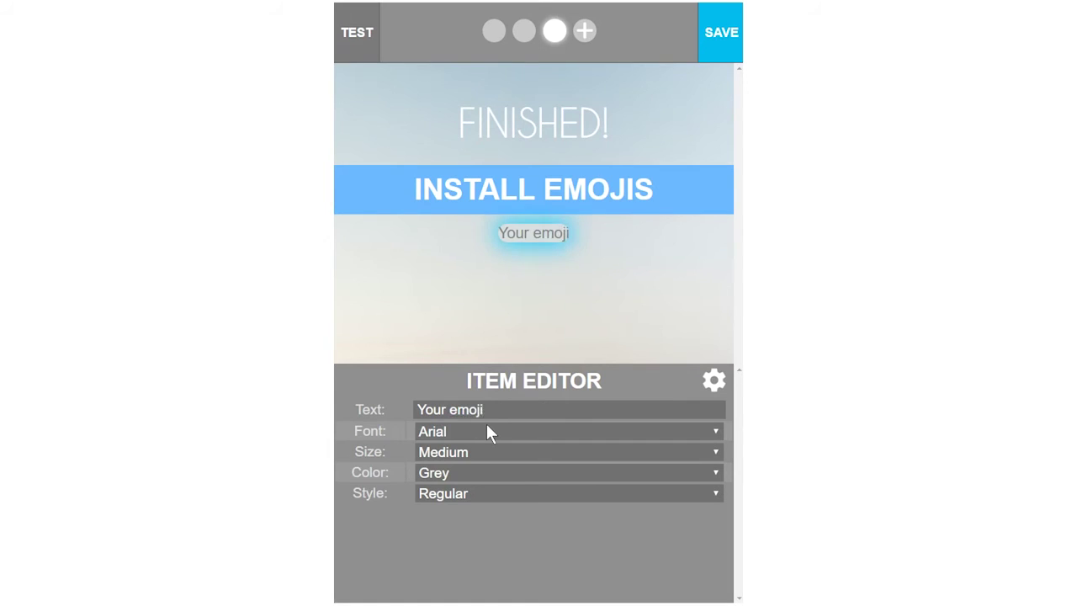
pyautogui.write('s will be unlocked after downloading and opening one of our apps for 30 seconds. After you do this, we can continue. Enjoy!')
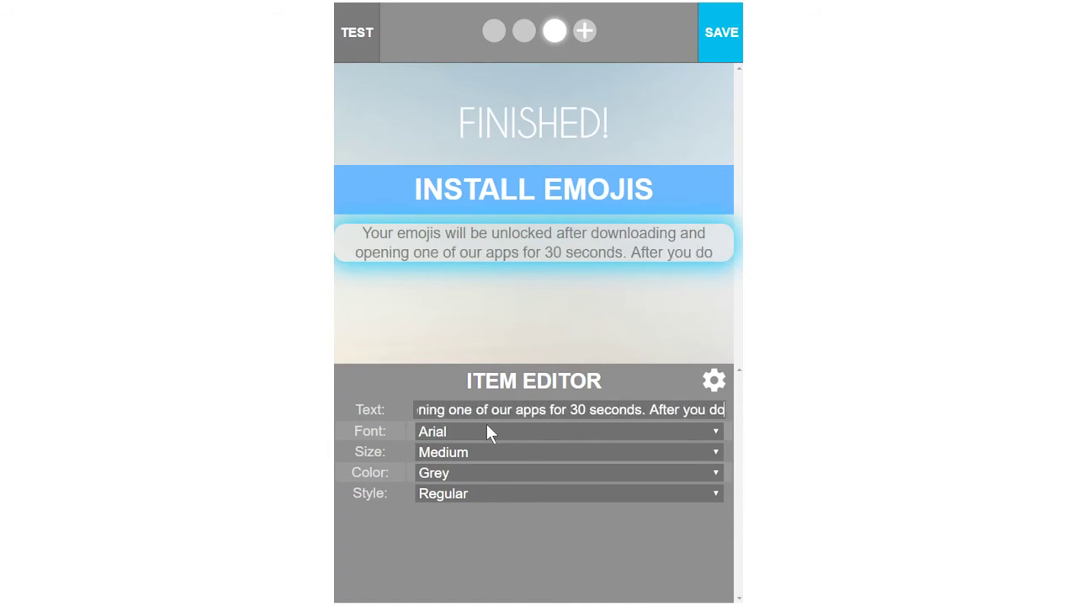
# - Set the unlock instructions text to the Caviar Dreams font and the Trust Blue color
pyautogui.click(487, 431)
pyautogui.click(483, 130)
pyautogui.click(471, 472)
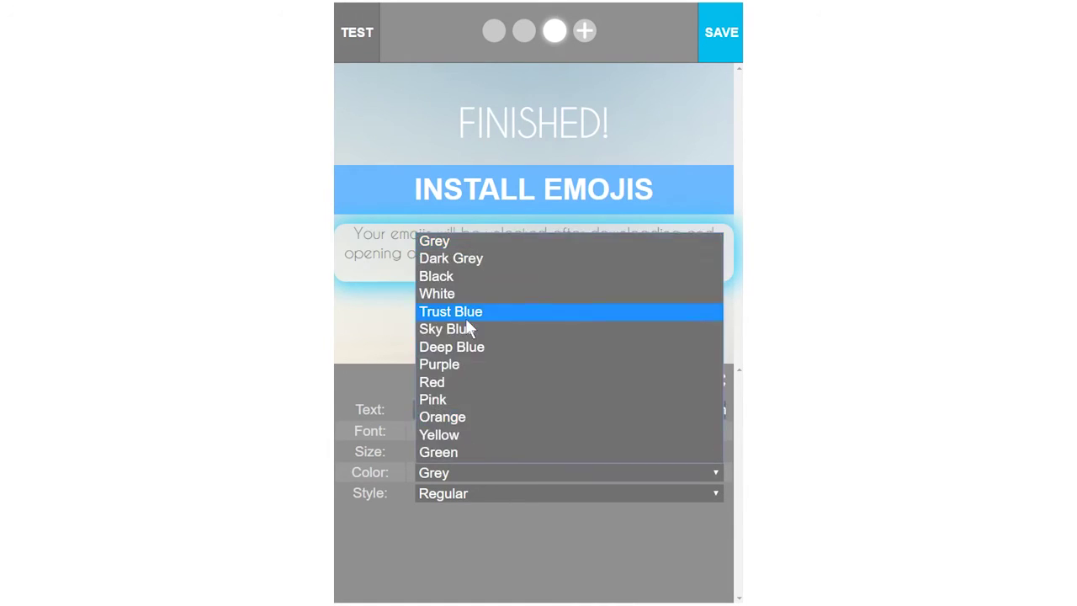
pyautogui.click(560, 310)
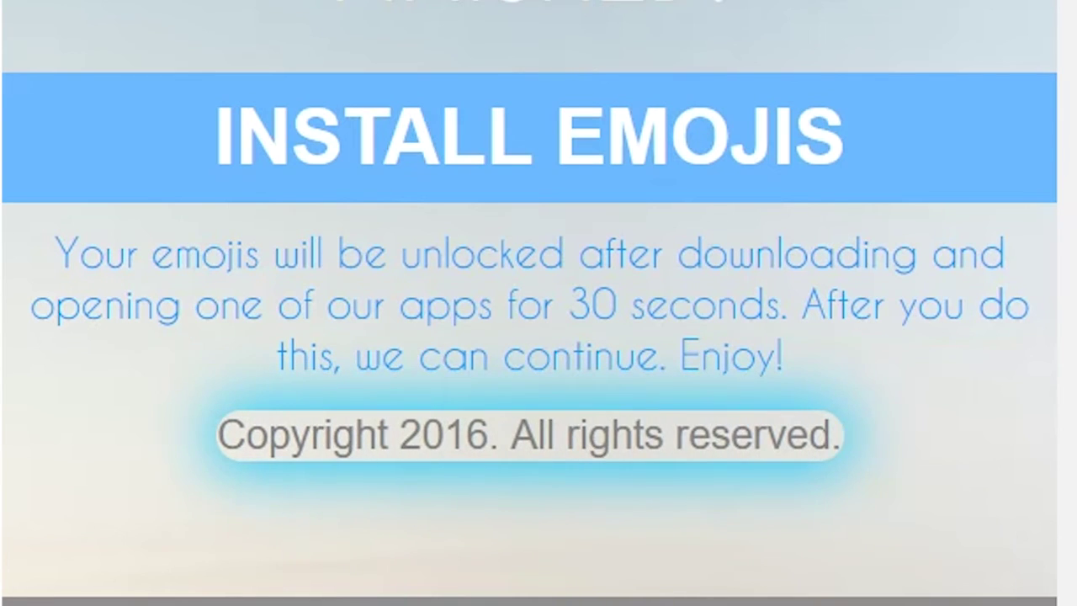
# - Add "Copyright 2016. All rights reserved." below the instructions as smaller blue text
pyautogui.click(384, 599)
pyautogui.click(371, 458)
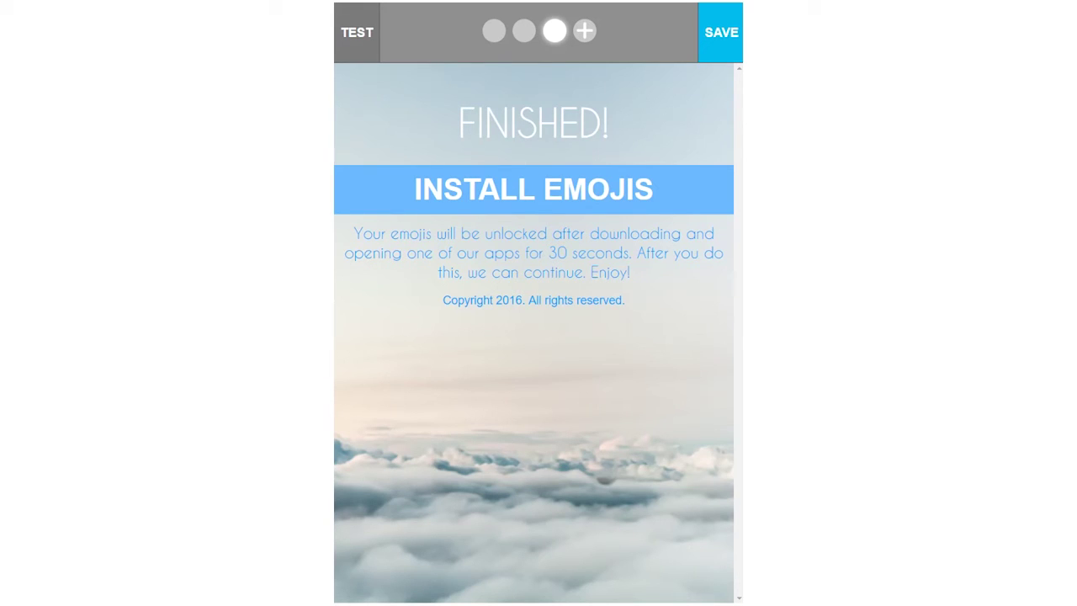
# - Look through the three pages of the project in turn
pyautogui.click(523, 32)
pyautogui.click(493, 30)
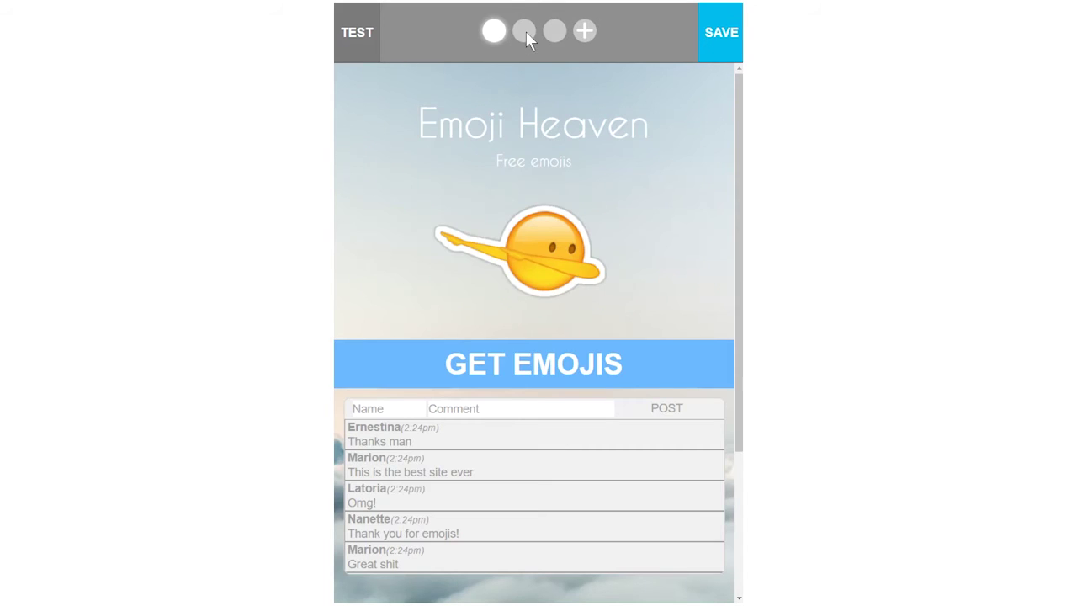
pyautogui.click(524, 33)
pyautogui.click(554, 32)
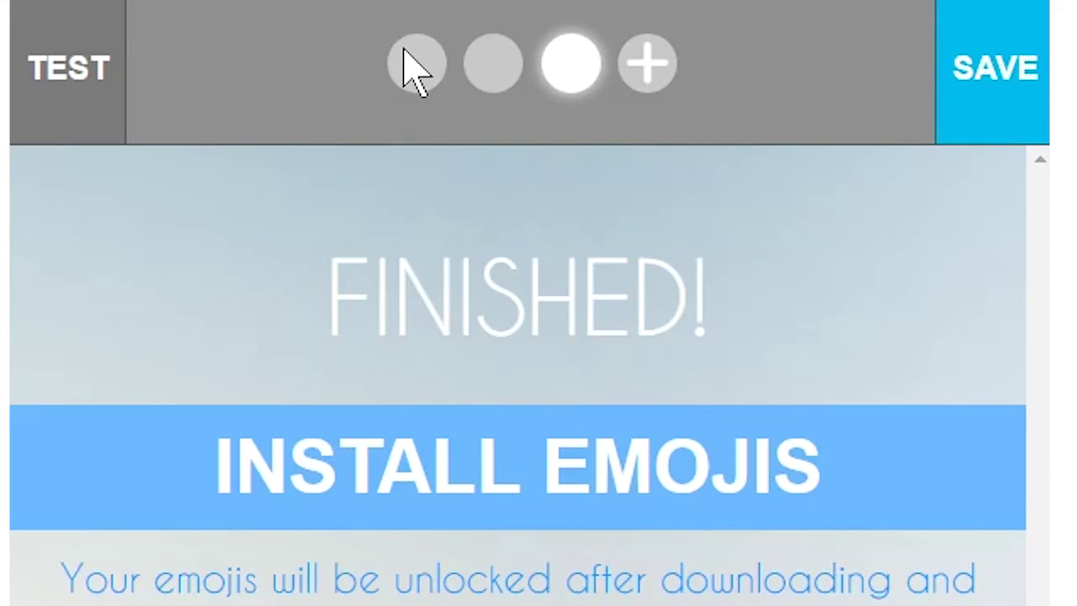
# - Set the tap action of the "GET EMOJIS" button on page 1 to Switch to page 2
pyautogui.click(417, 68)
pyautogui.click(533, 354)
pyautogui.scroll(-3, 535, 360)
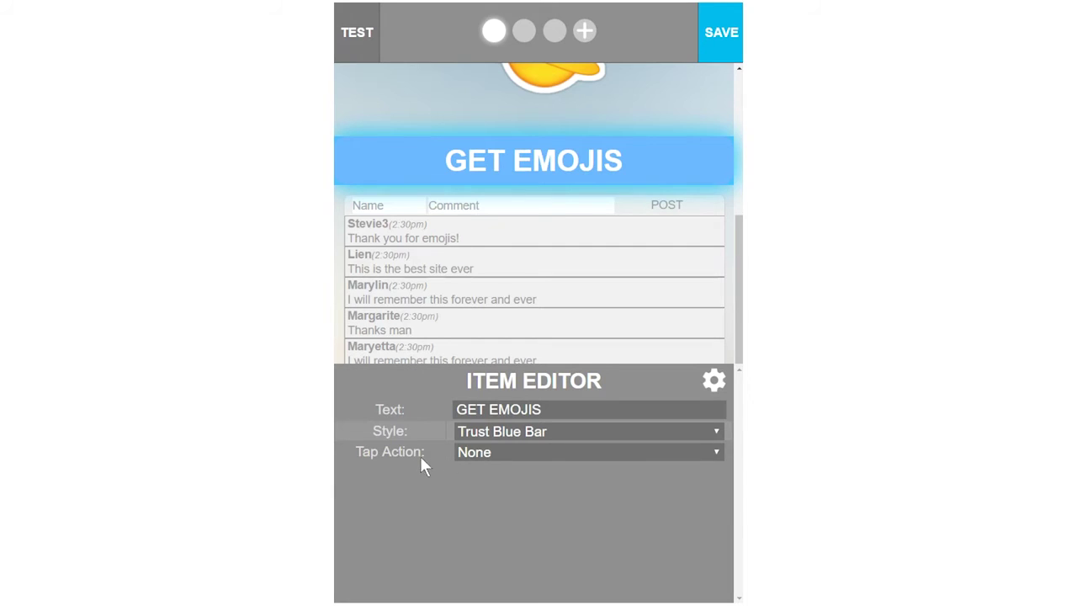
pyautogui.click(502, 460)
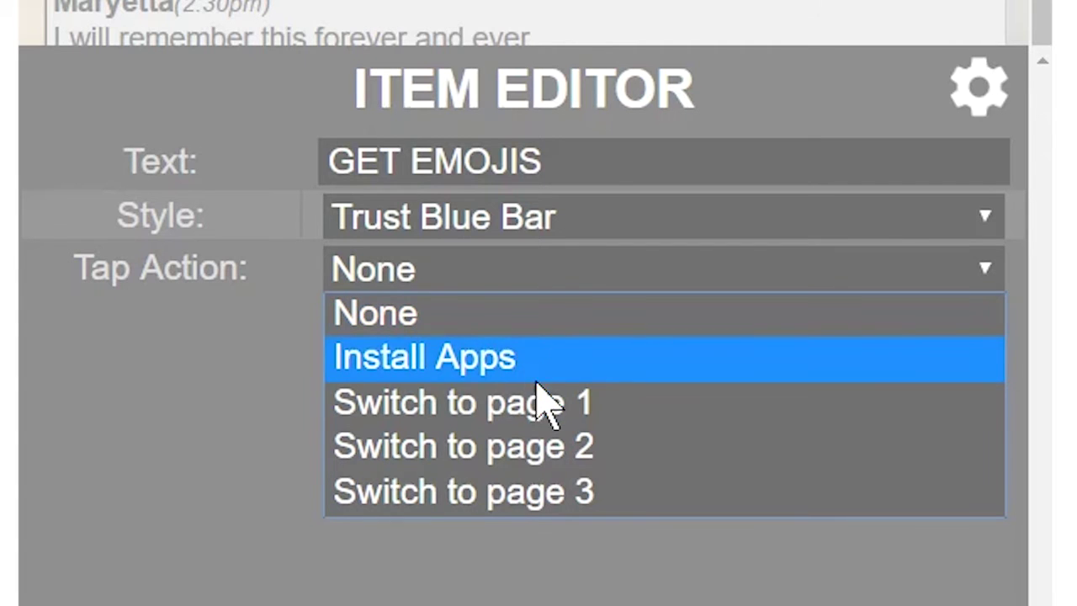
pyautogui.click(645, 449)
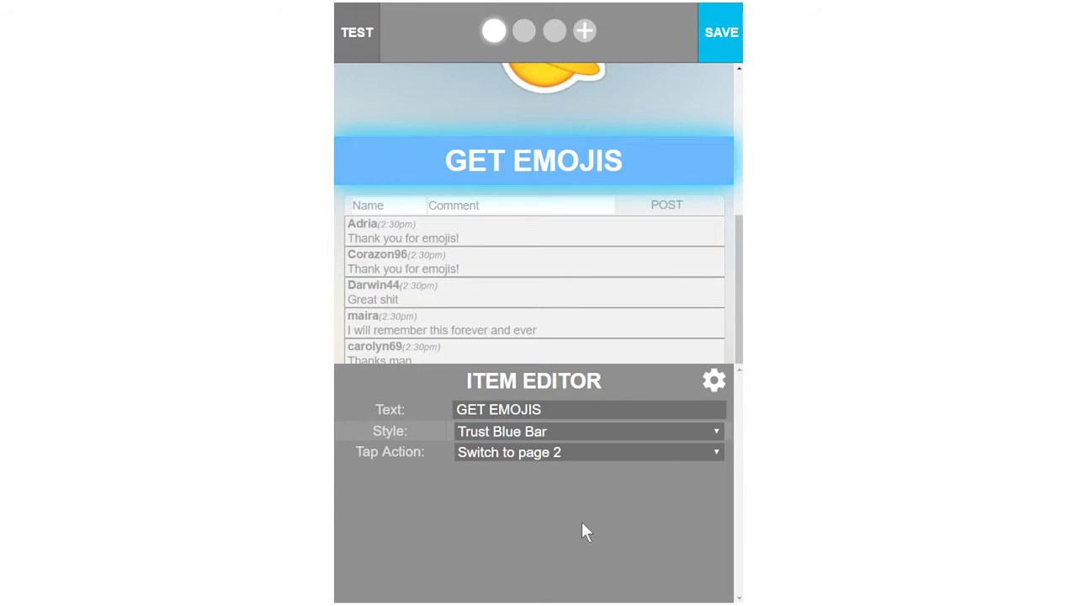
pyautogui.click(587, 532)
# - Set the finish action of the packing console on page 2 to Switch to page 3
pyautogui.click(523, 32)
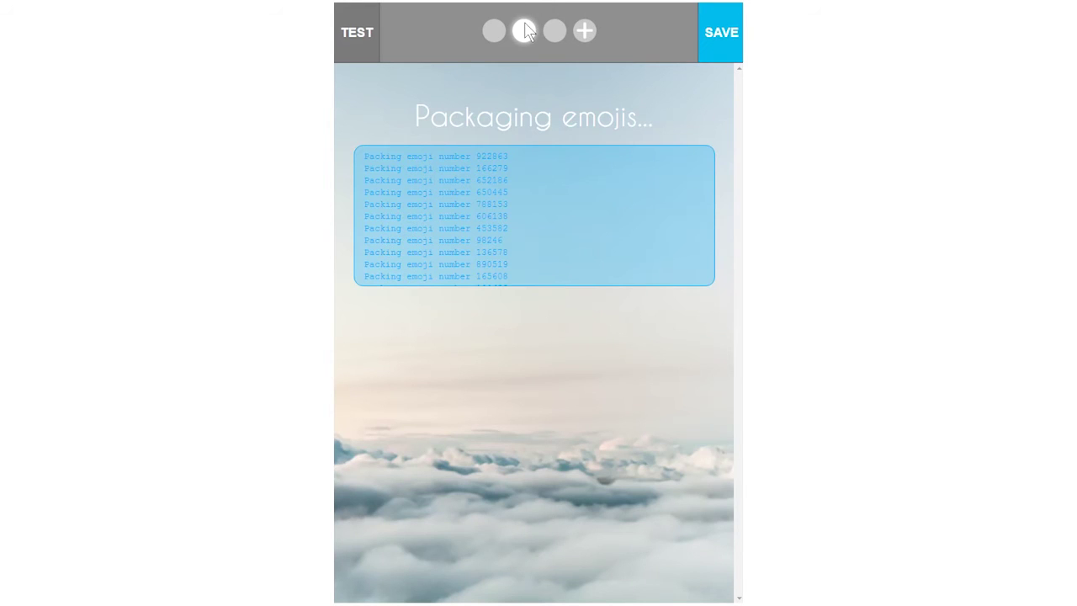
pyautogui.click(487, 200)
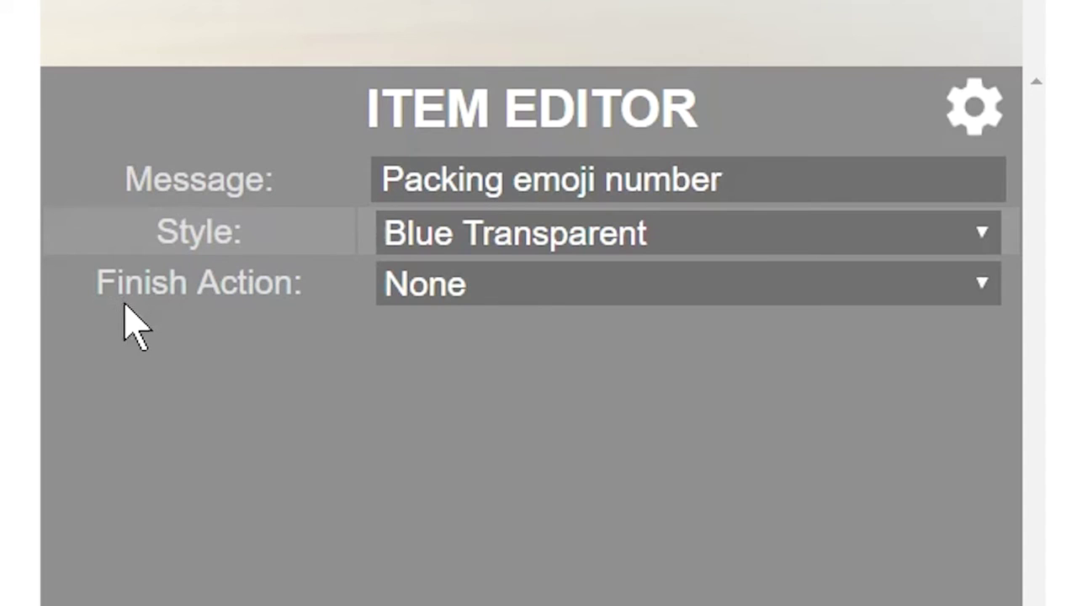
pyautogui.click(458, 297)
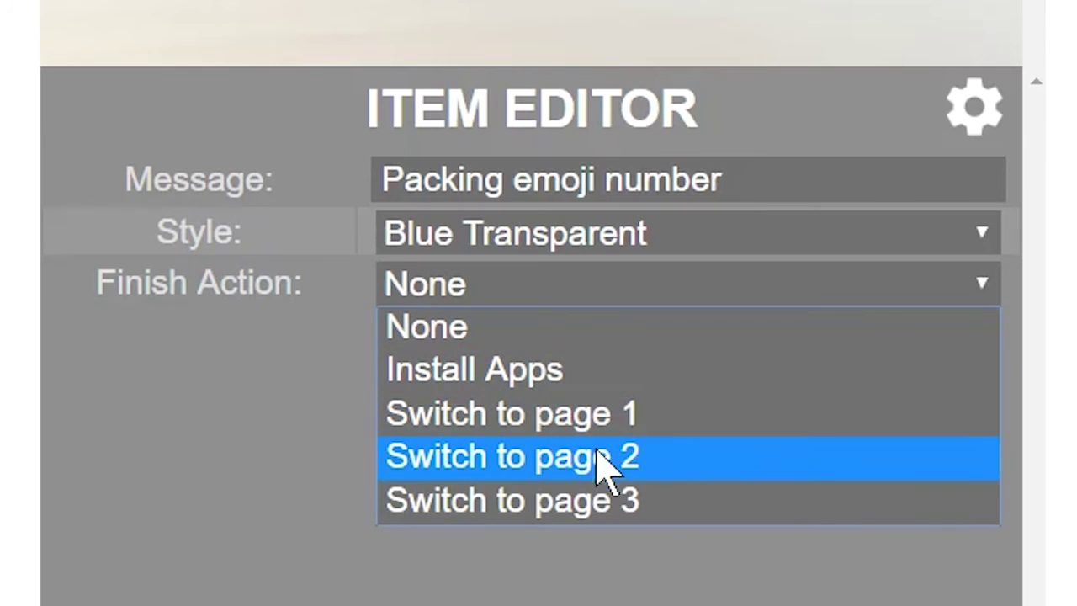
pyautogui.click(675, 510)
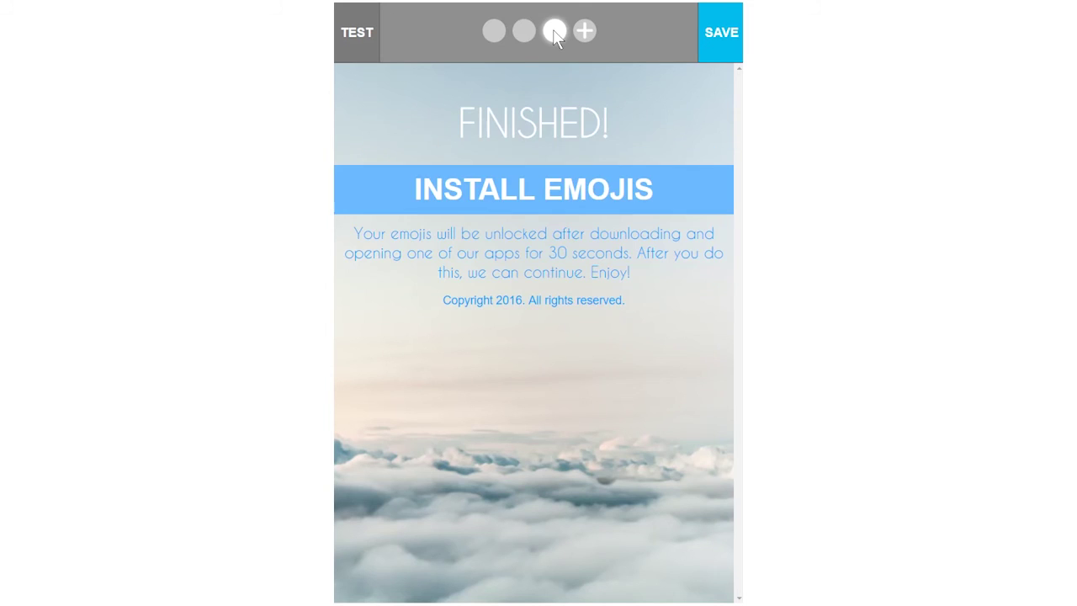
# - Check the tap action of "INSTALL EMOJIS" on page 3 and test the landing page's buttons in a generated preview
pyautogui.click(539, 184)
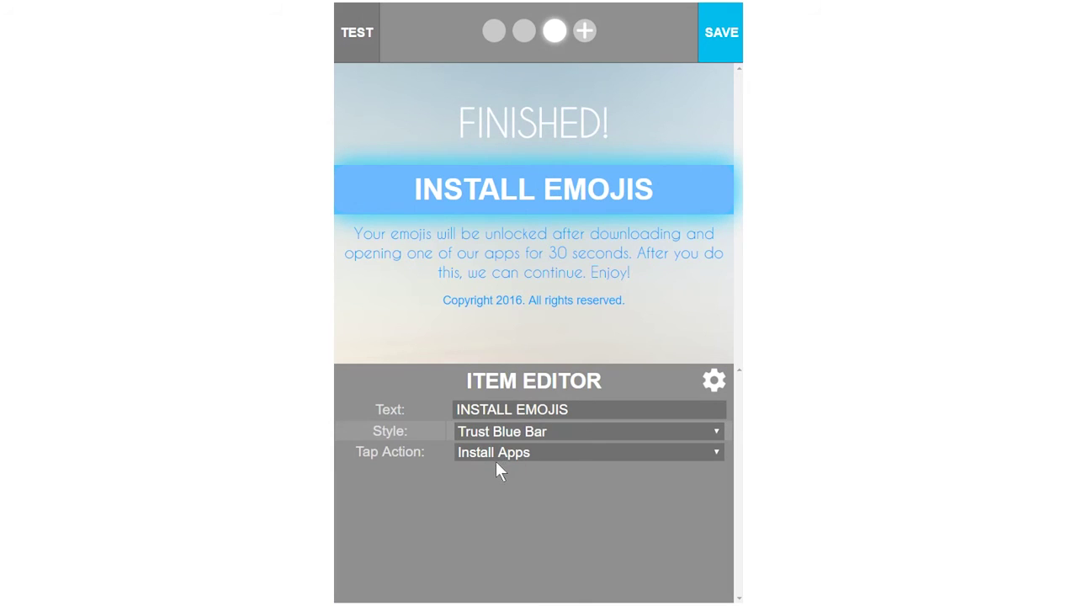
pyautogui.click(663, 288)
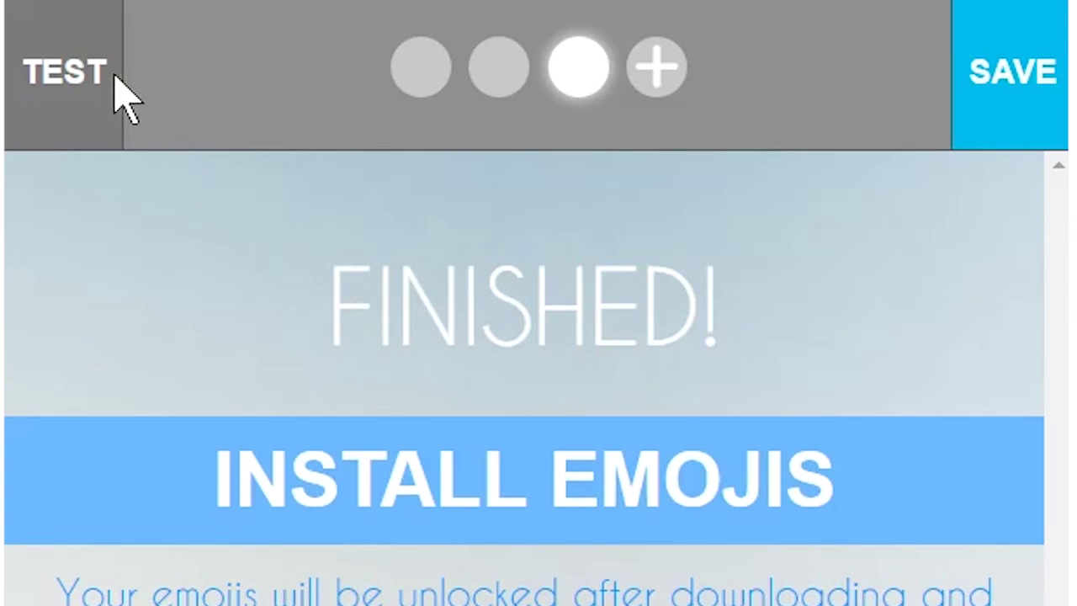
pyautogui.click(76, 88)
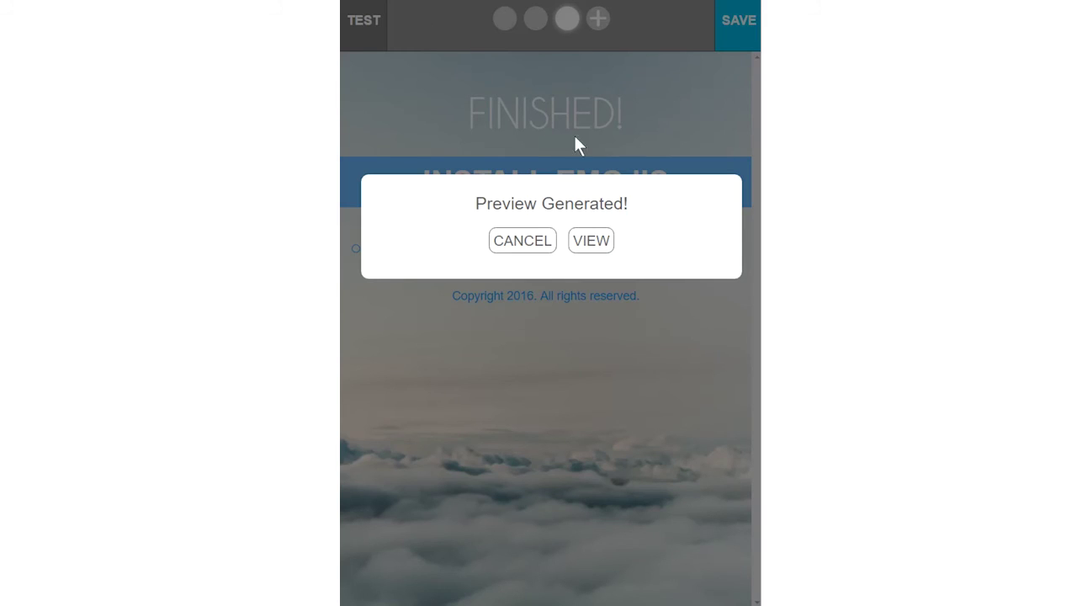
pyautogui.click(590, 240)
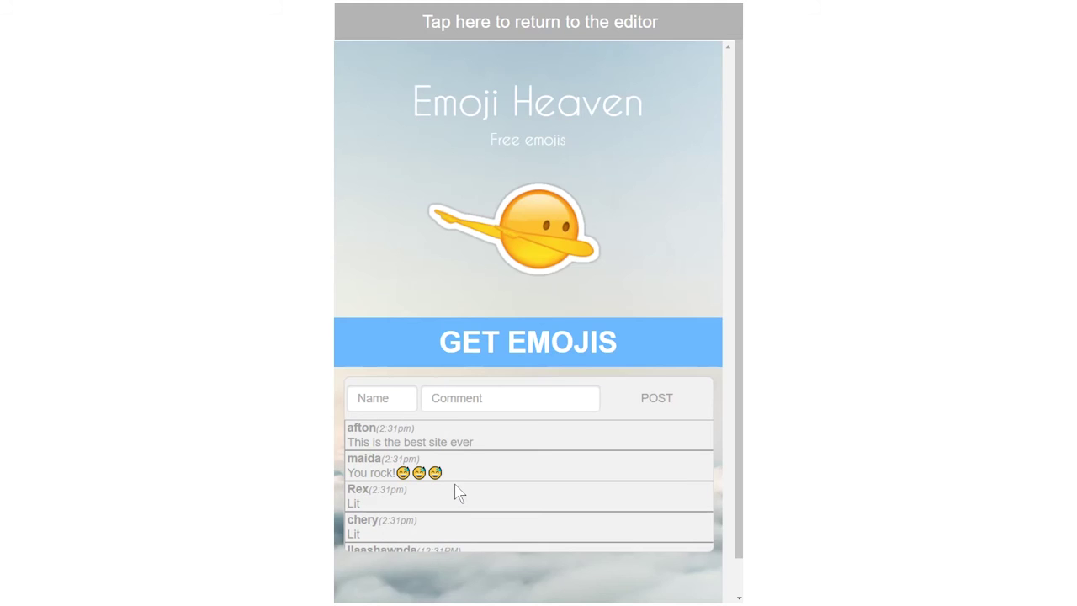
pyautogui.click(610, 341)
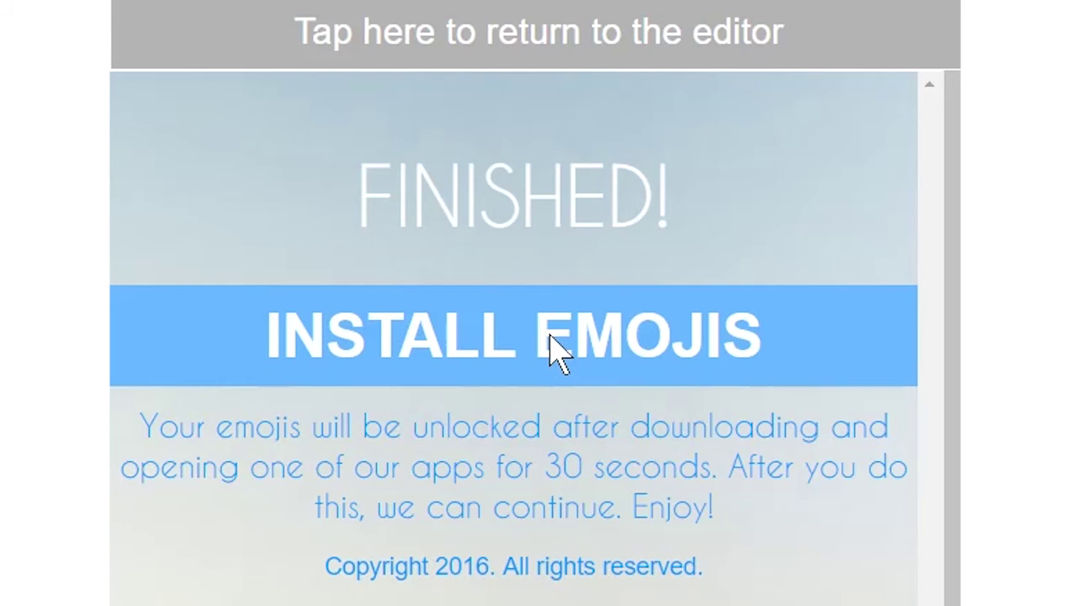
pyautogui.click(548, 174)
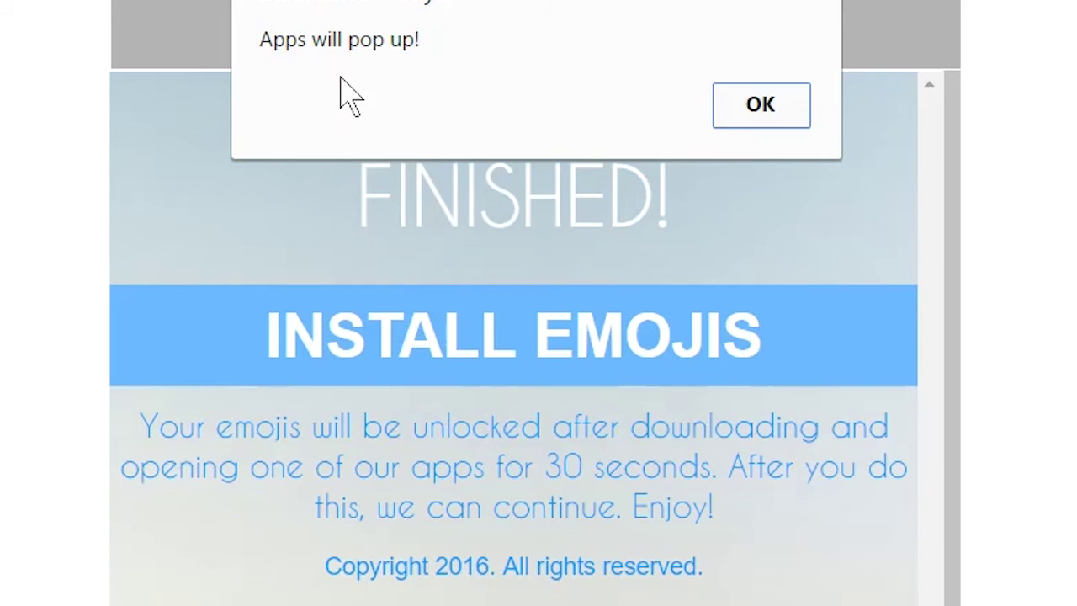
pyautogui.click(763, 111)
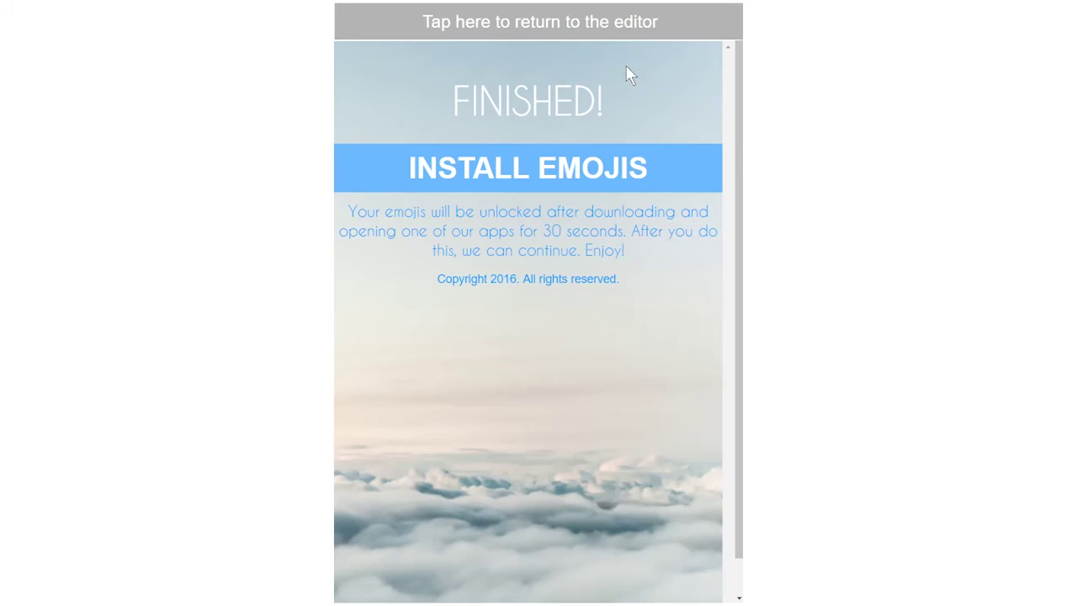
pyautogui.click(555, 29)
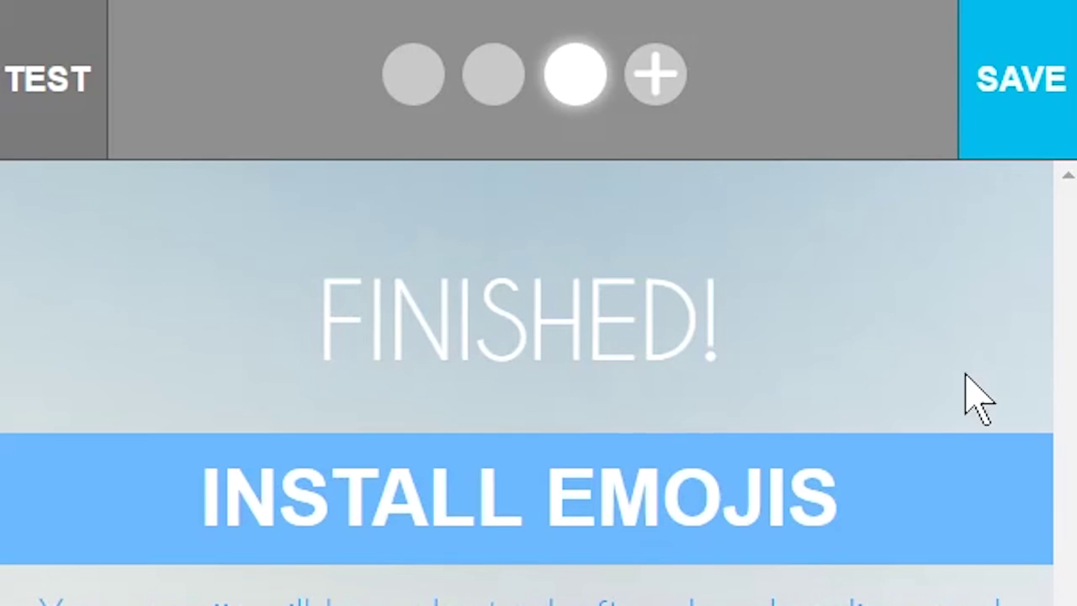
# - Save and submit the completed landing page, and upload dabbbb.png as the promotion's image
pyautogui.click(1002, 82)
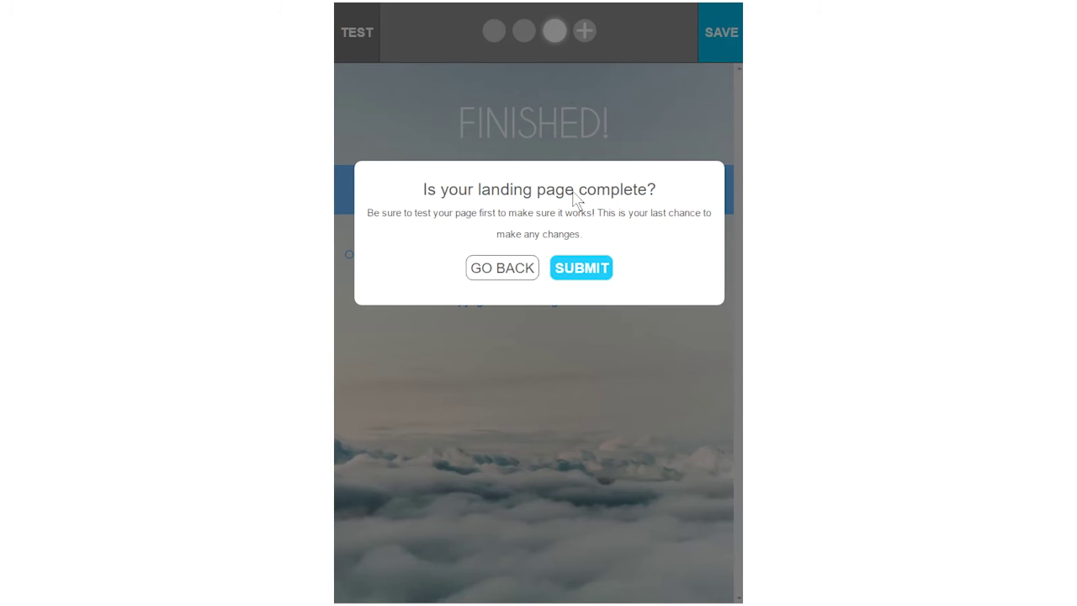
pyautogui.click(584, 269)
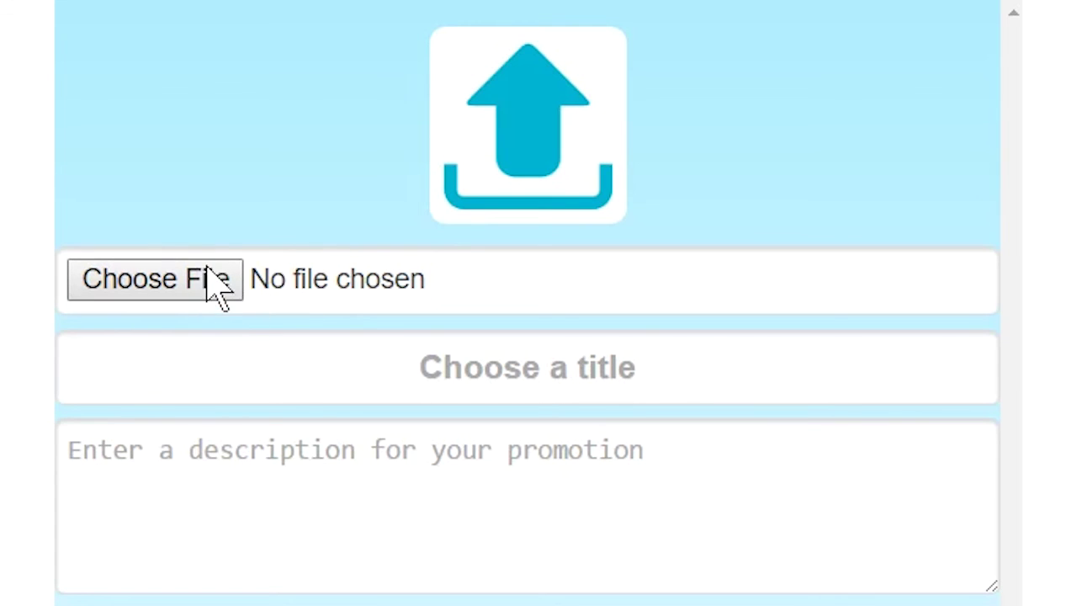
pyautogui.click(202, 274)
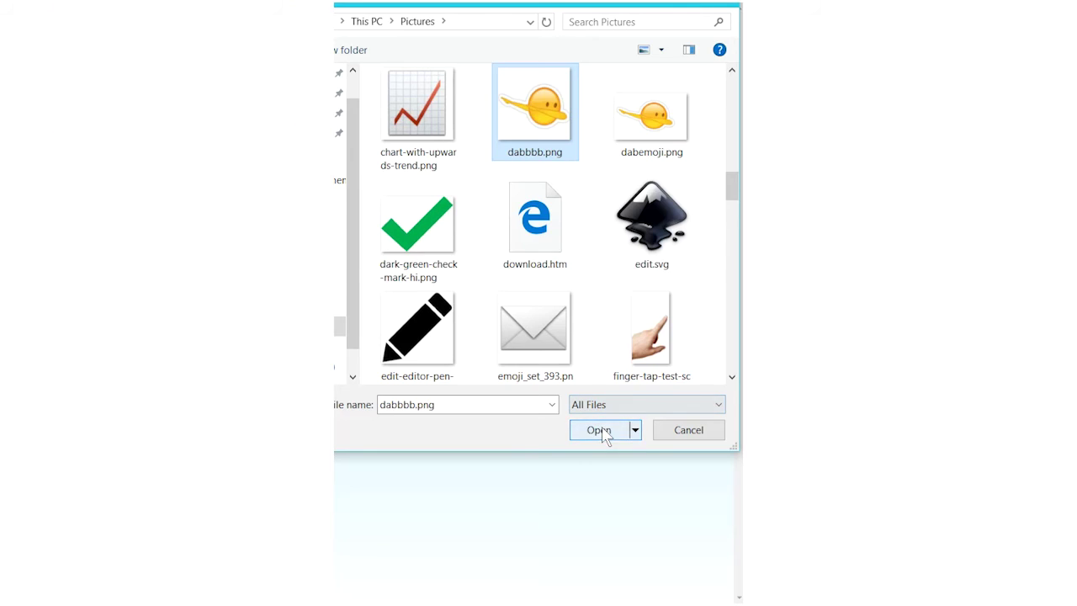
pyautogui.click(610, 429)
# - Title the promotion "Emoji Heaven" and describe it as "This landing page is for free emojis. Enjoy!"
pyautogui.click(579, 158)
pyautogui.write('Emoji Heaven')
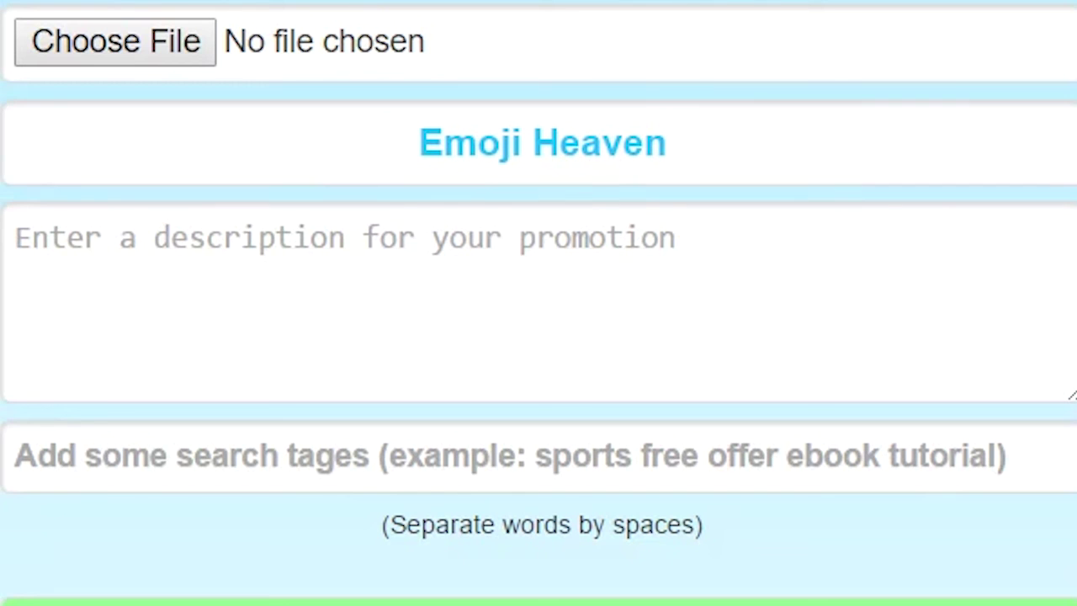
pyautogui.click(447, 334)
pyautogui.write('This landing page is for free emojis. Enjoy!')
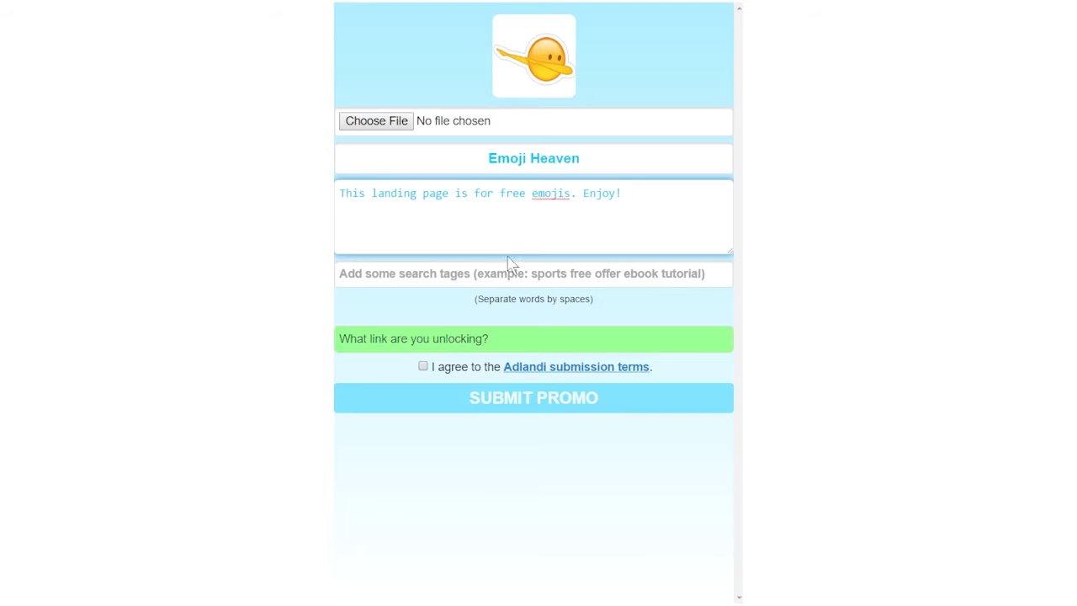
# - Enter "free emojis 2016 ios android" as the promotion's search tags
pyautogui.click(500, 267)
pyautogui.write('free emojis 2')
pyautogui.write('016 ')
pyautogui.write('ios android')
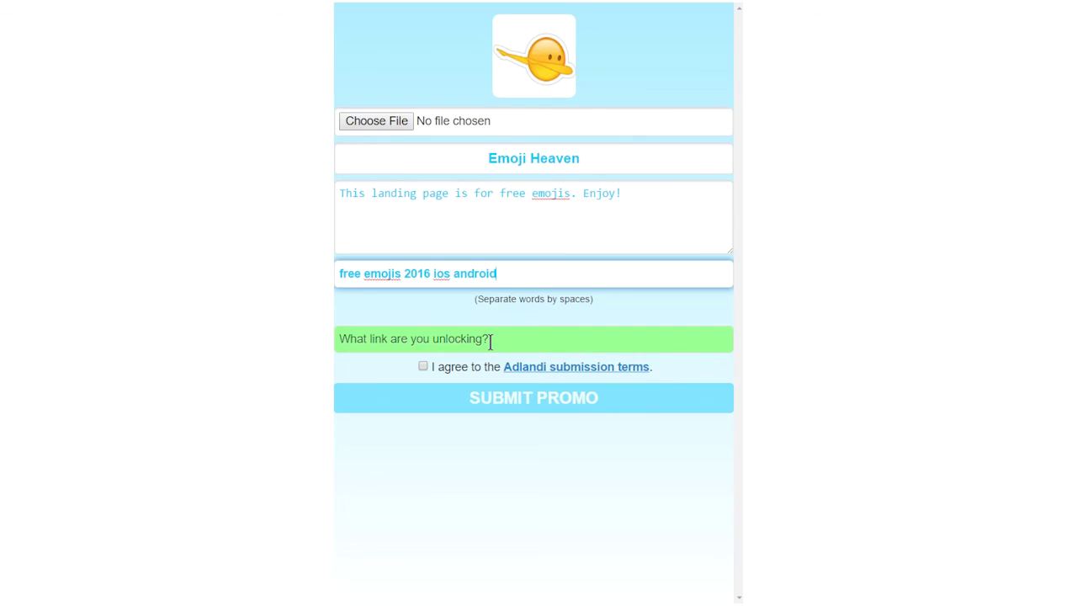
# - Set the link that the promotion unlocks to youtube.com/myTutorial
pyautogui.click(491, 340)
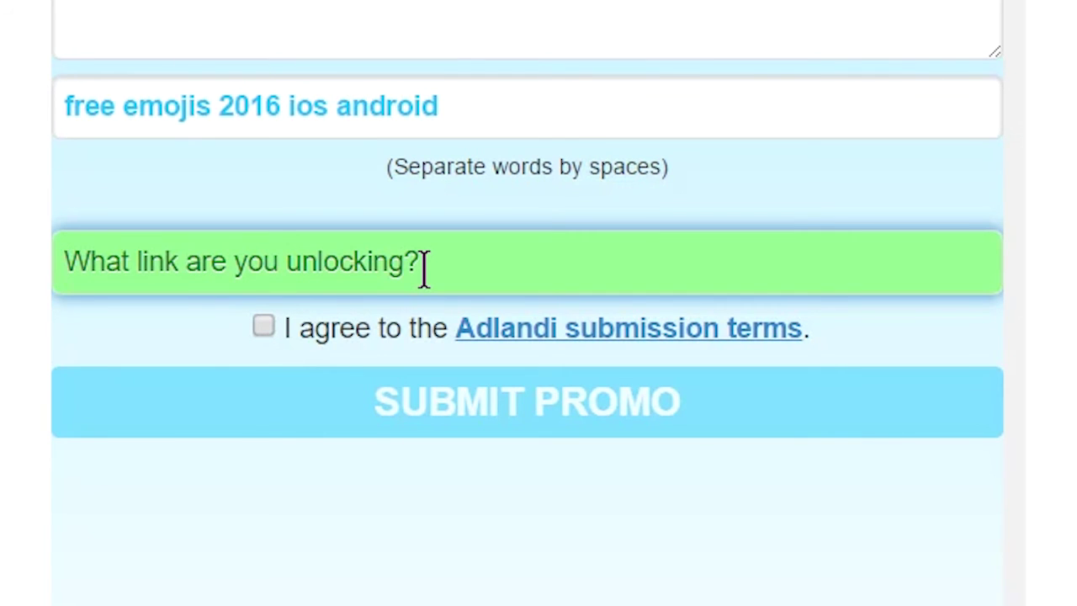
pyautogui.write('youtube.com')
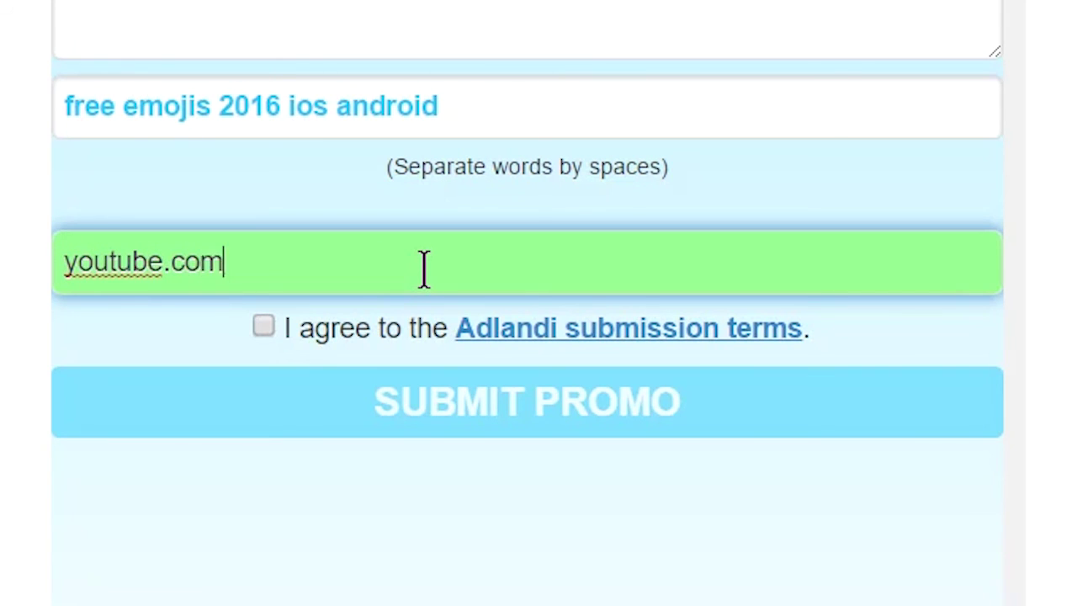
pyautogui.write('/myTutorial')
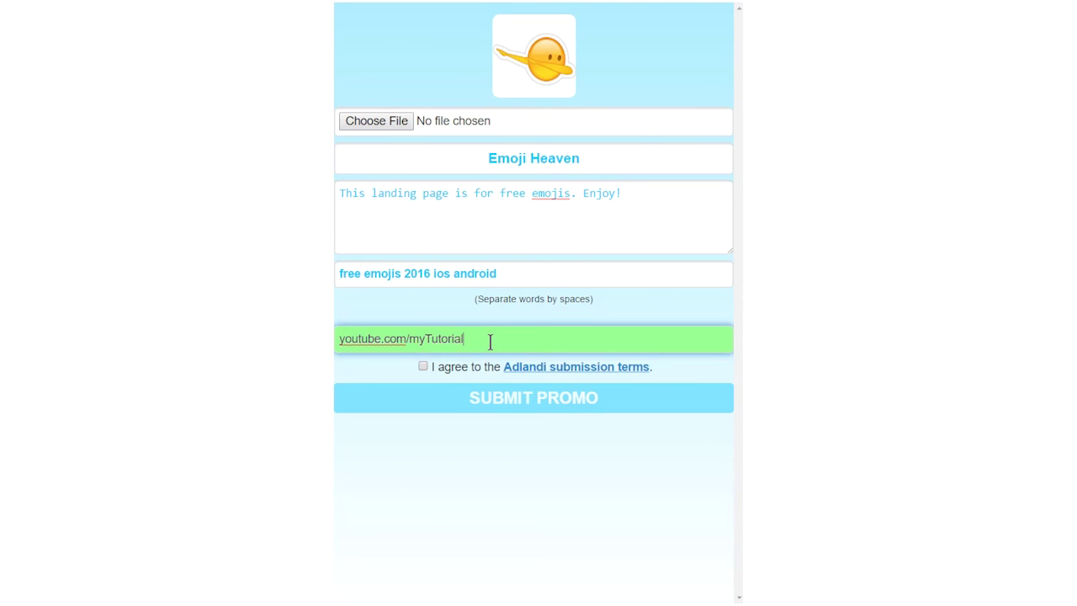
# - Agree to the Adlandi submission terms and submit the promo
pyautogui.click(422, 366)
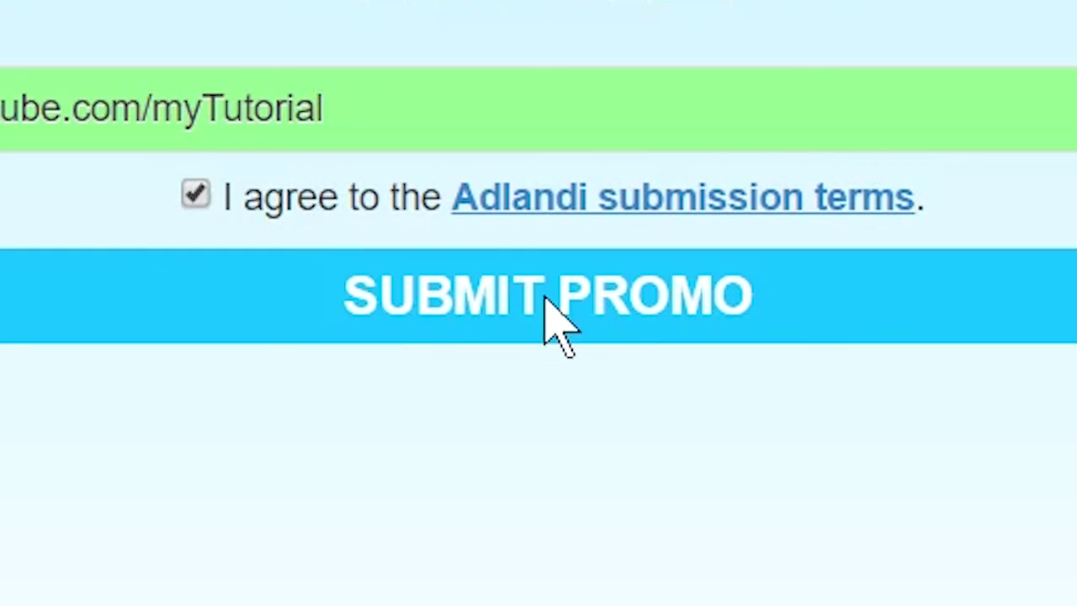
pyautogui.click(537, 408)
# - Open the details of the Emoji Heaven promo from the list of own promos
pyautogui.click(659, 251)
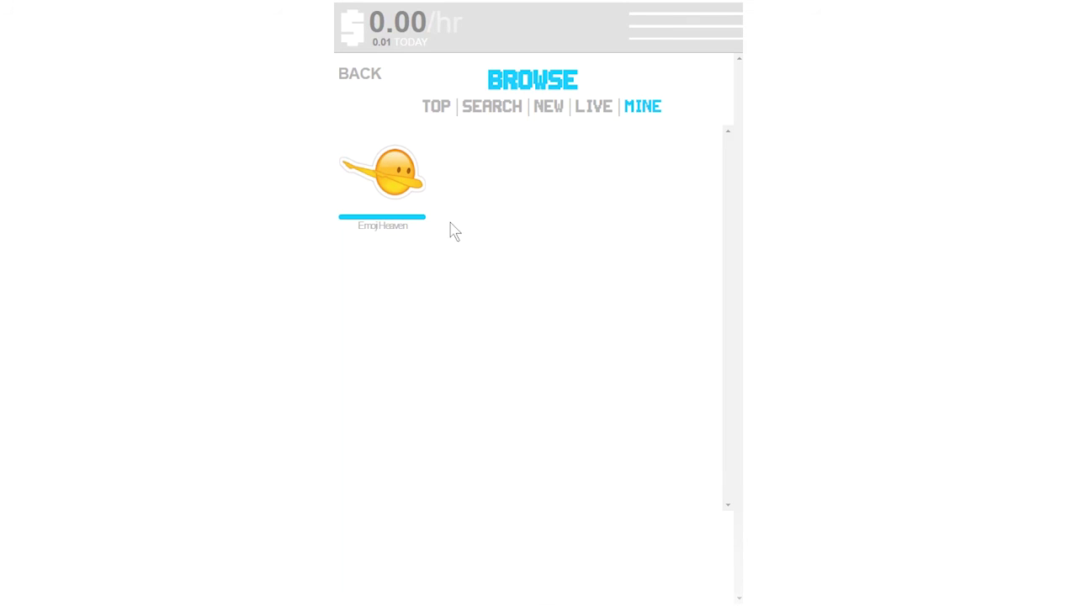
pyautogui.click(401, 202)
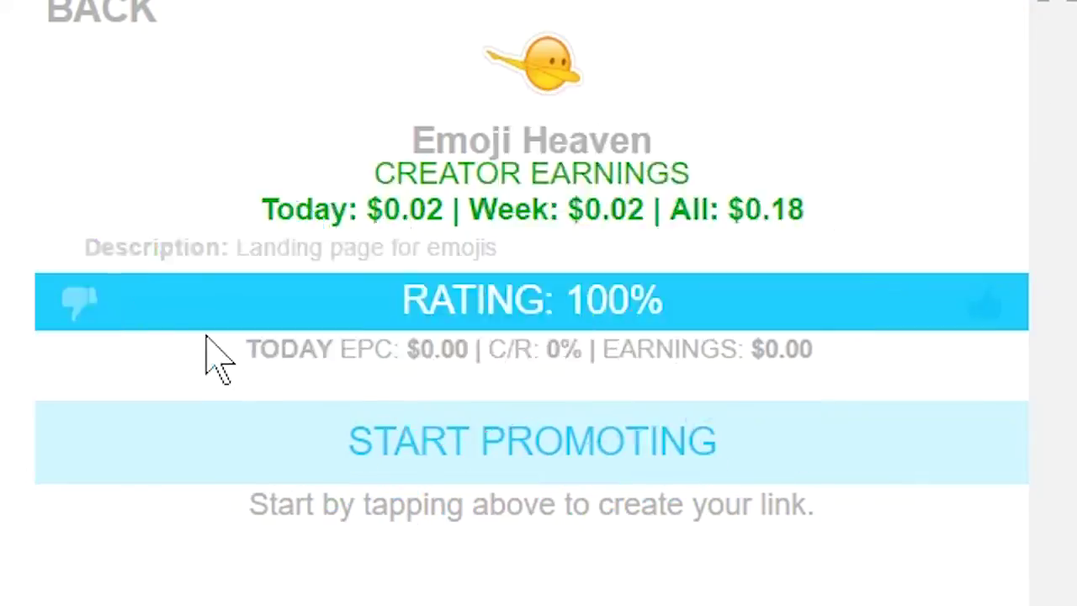